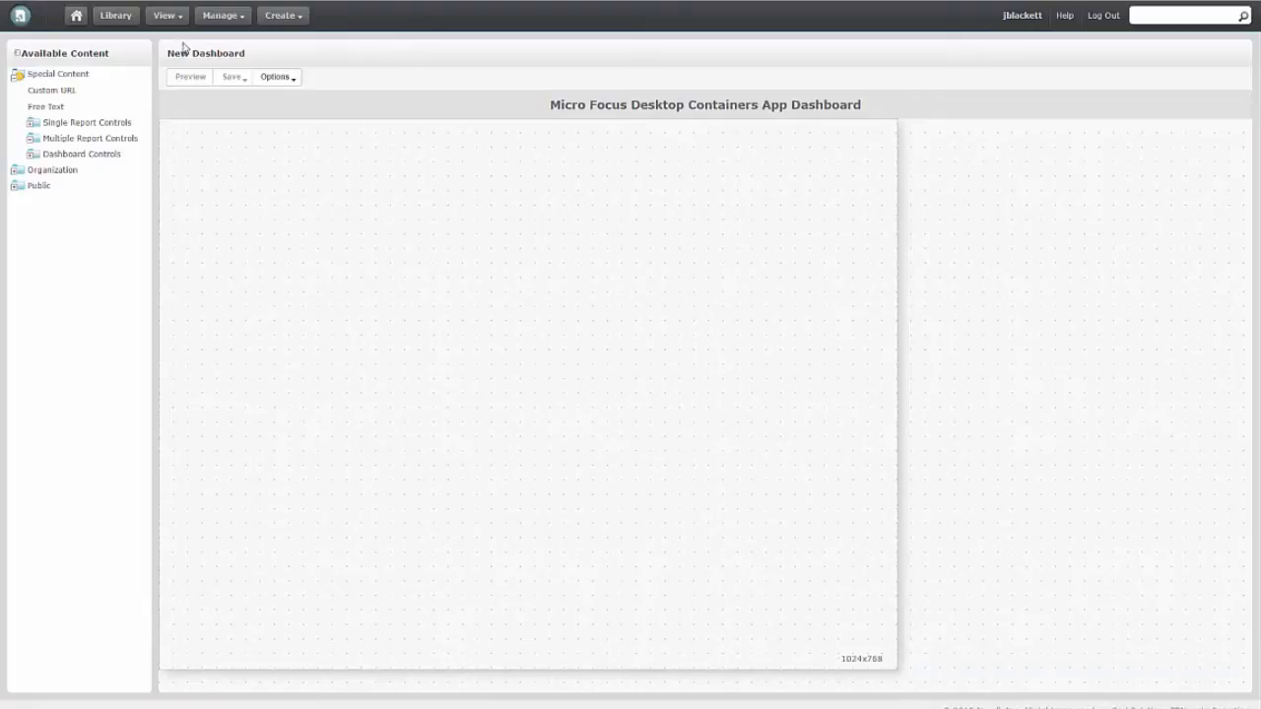
Switch the dashboard canvas to Proportional Size
left_click(299, 77)
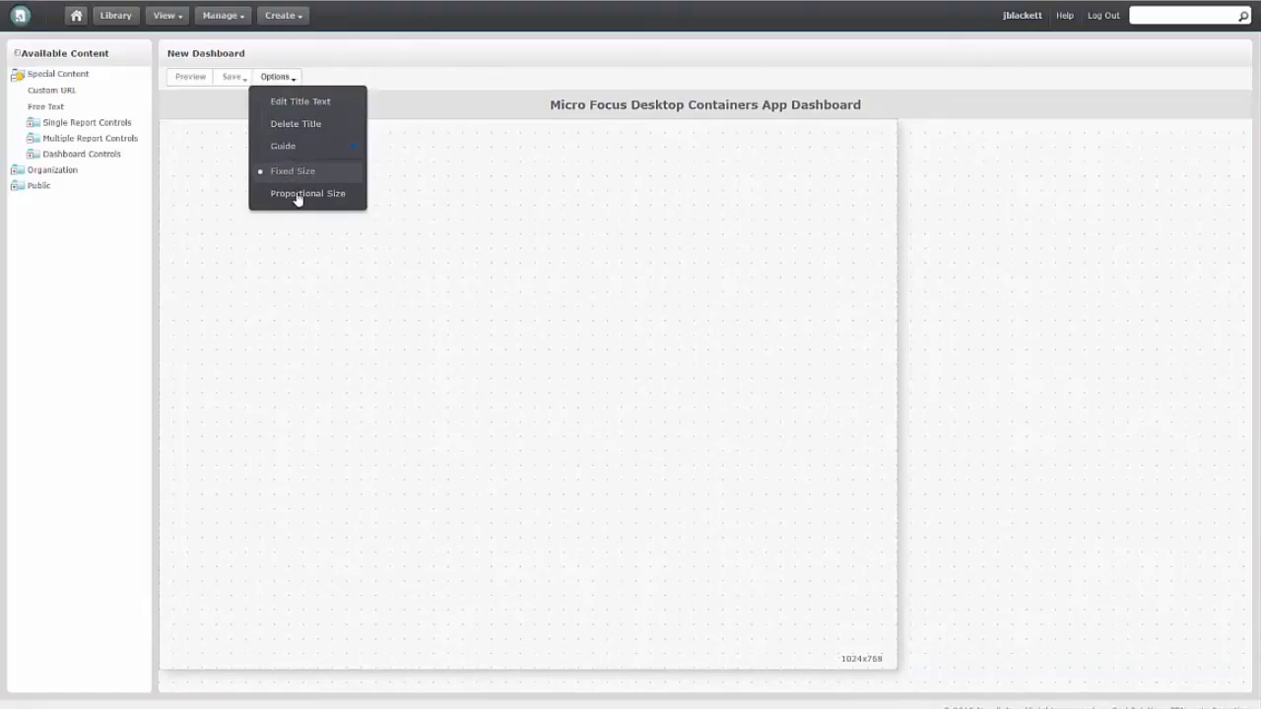
left_click(298, 195)
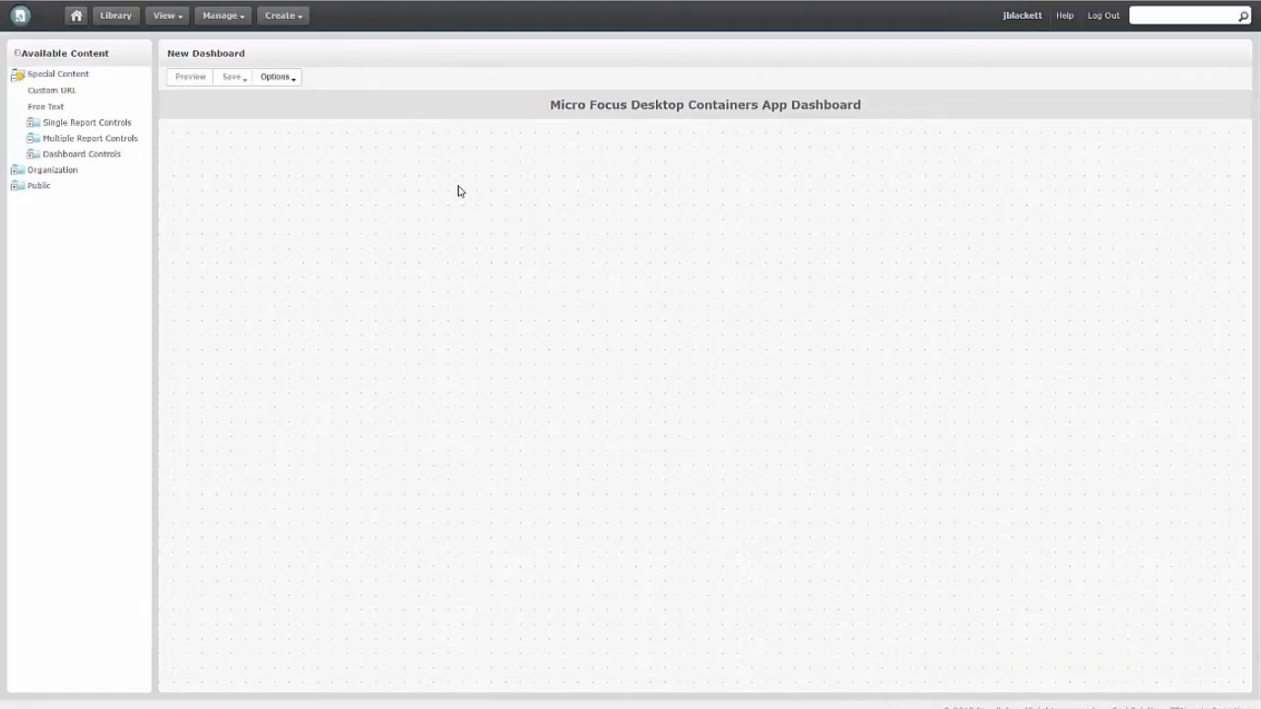
Widen the content list and expand Organization > Reports > ZENworks Application Virtualization Server > Predefined Reports > Dashboard Components > Top 10 Information
left_click(17, 169)
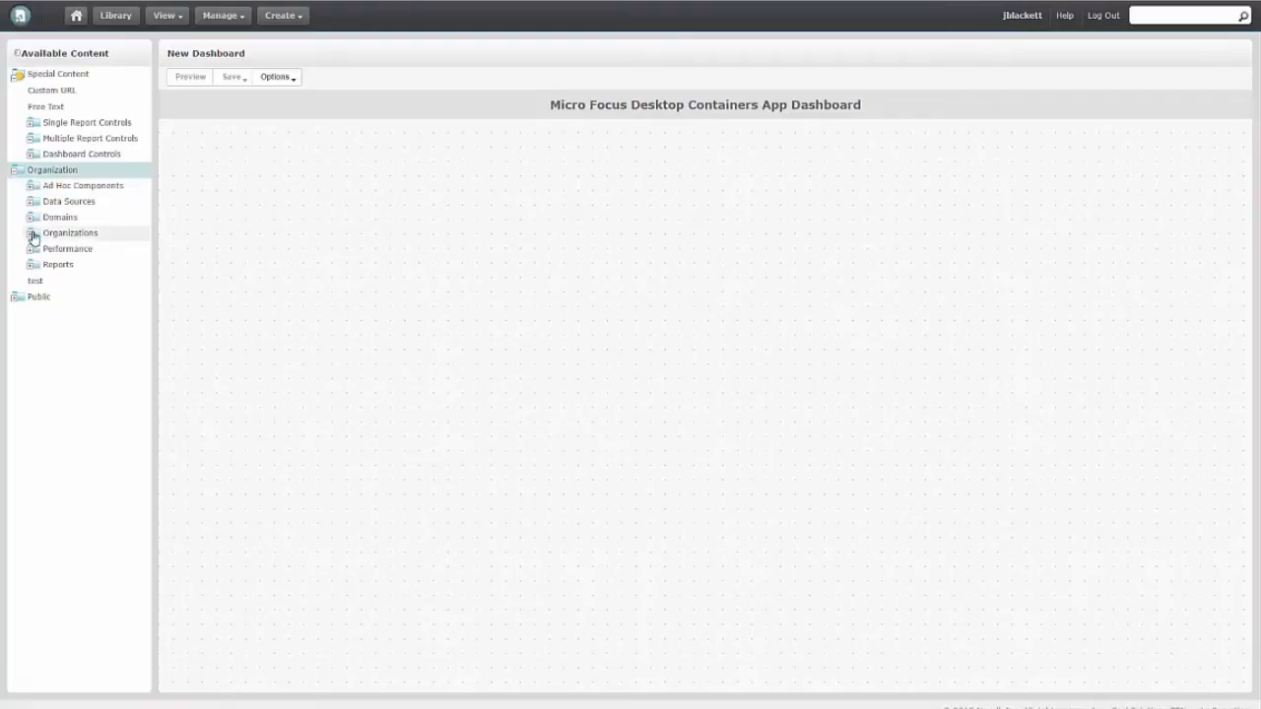
left_click(33, 266)
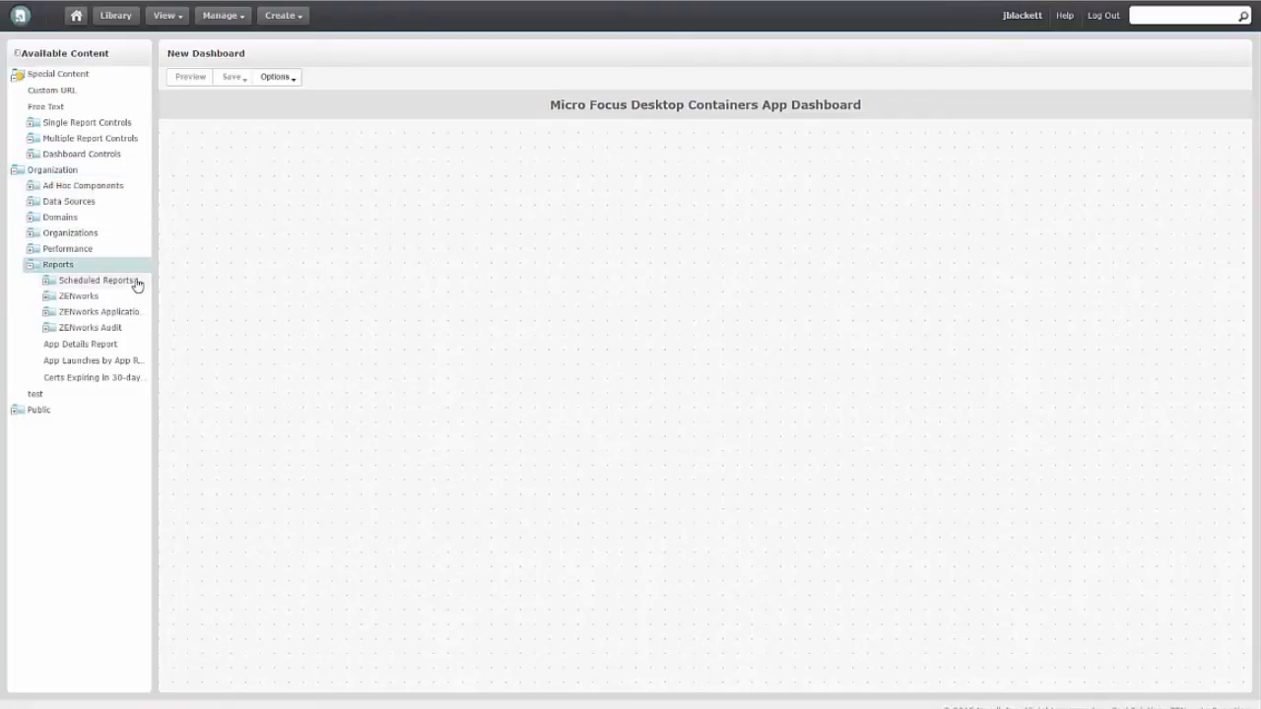
left_click_drag(155, 270, 276, 283)
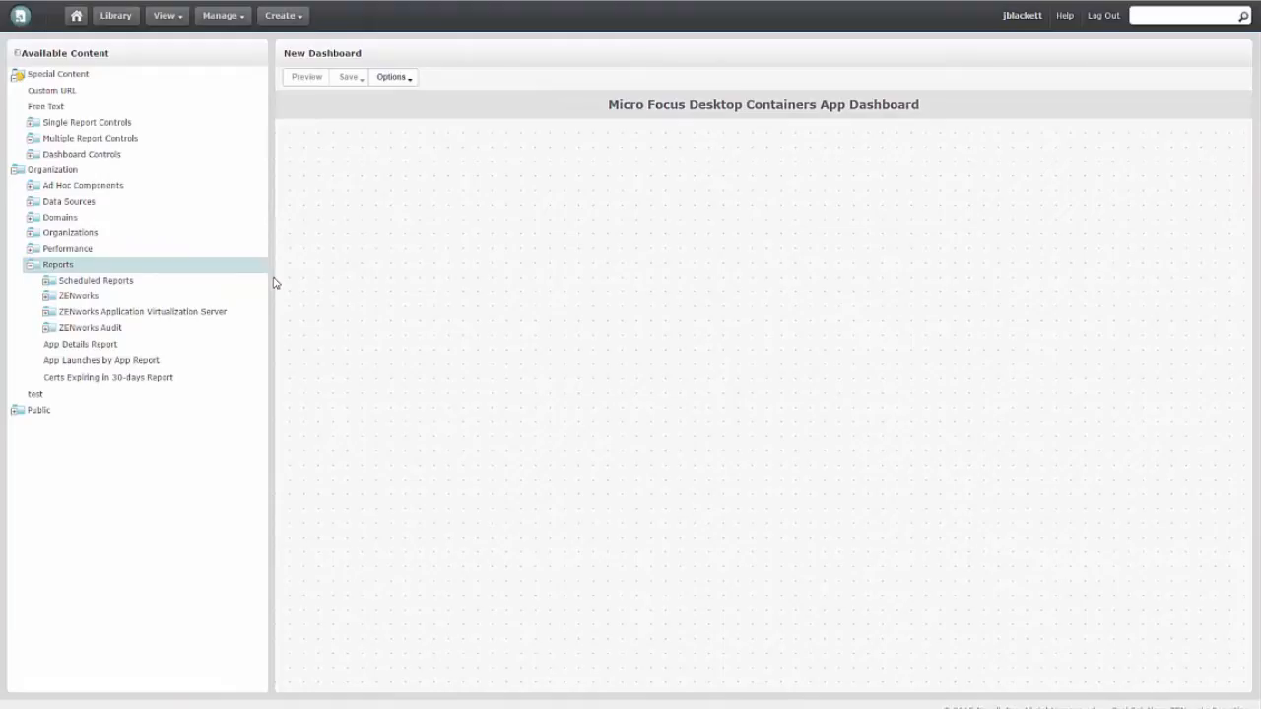
left_click(47, 315)
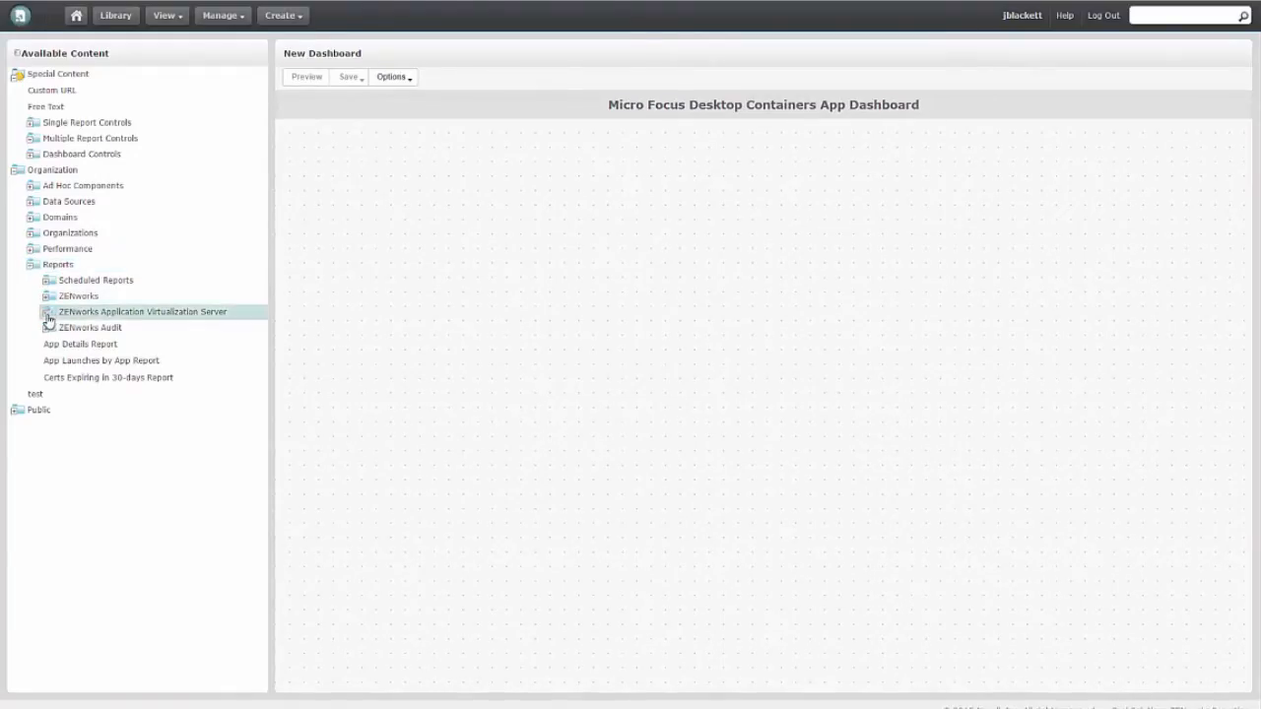
left_click(63, 328)
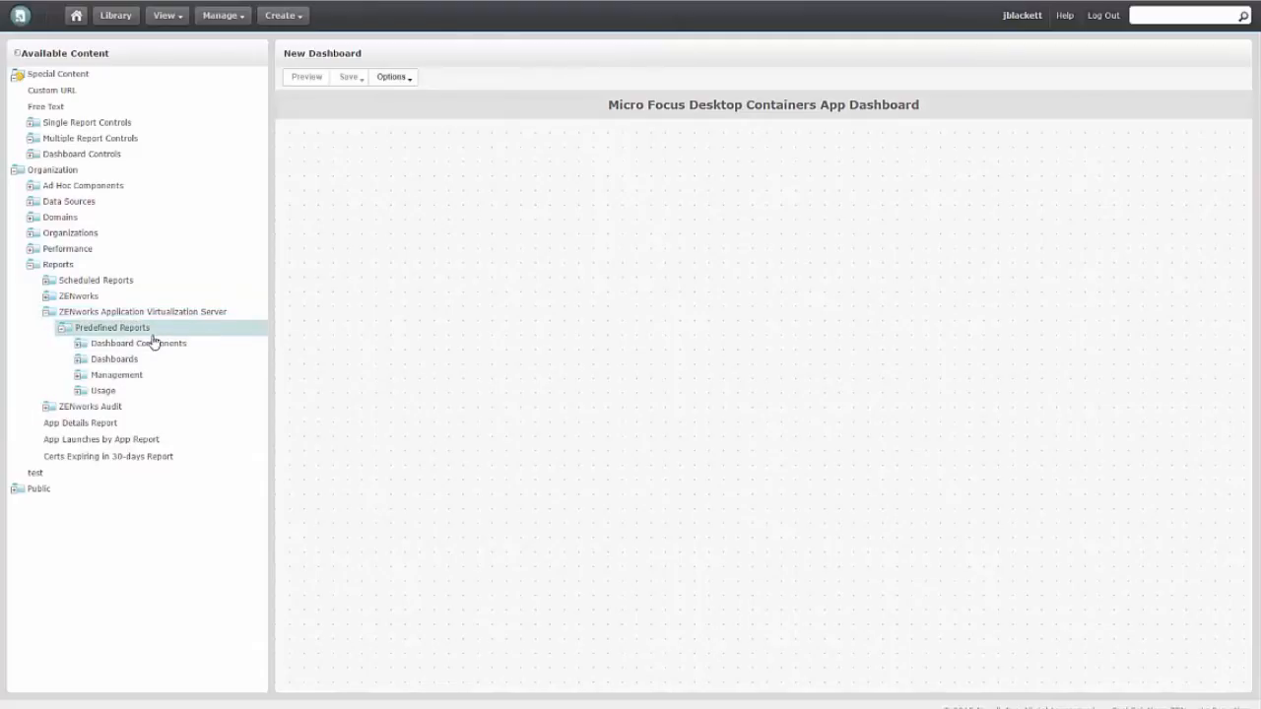
left_click(79, 344)
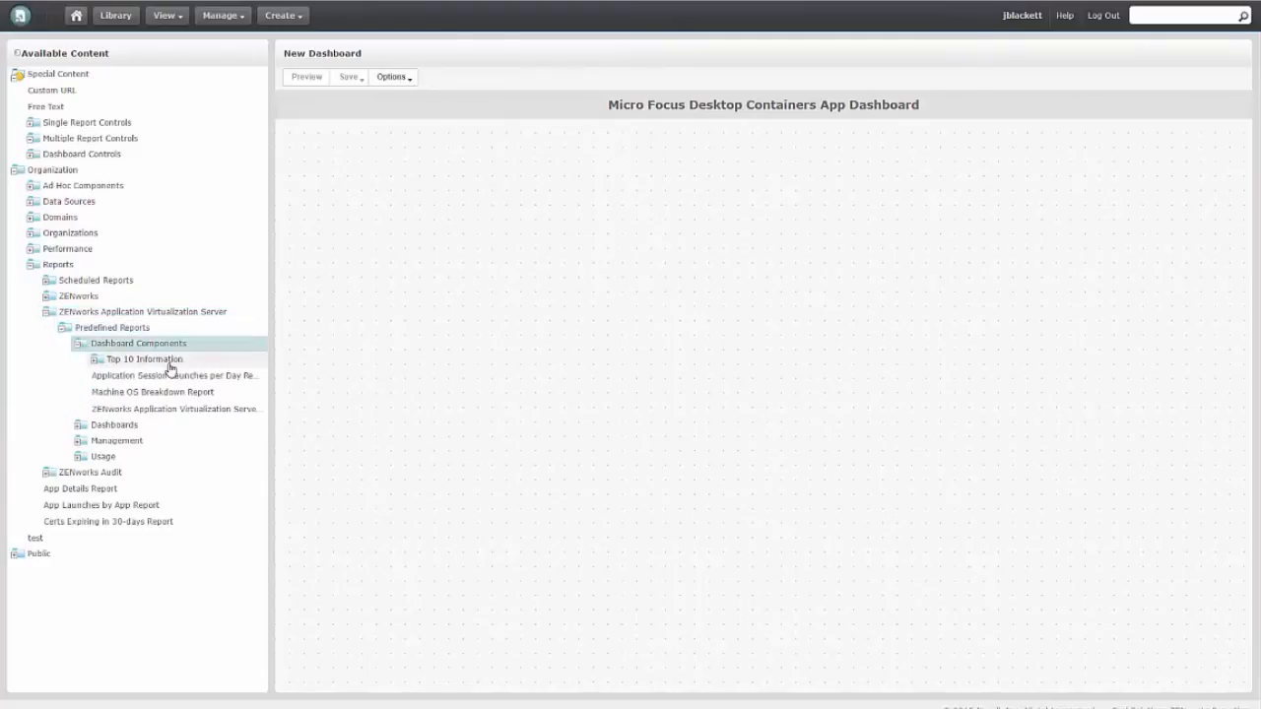
left_click(96, 360)
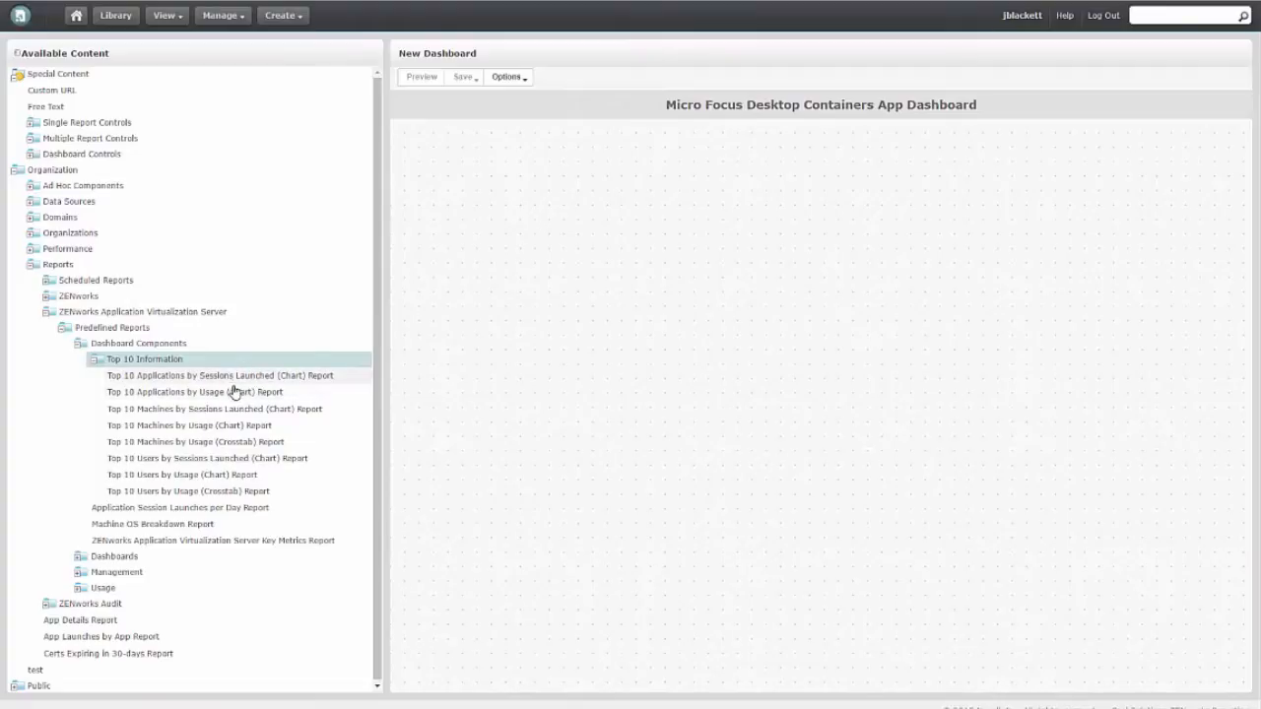
Add the Top 10 Applications by Usage (Chart) Report to the dashboard and apply Size to Content to it
left_click(315, 390)
left_click_drag(318, 385, 483, 328)
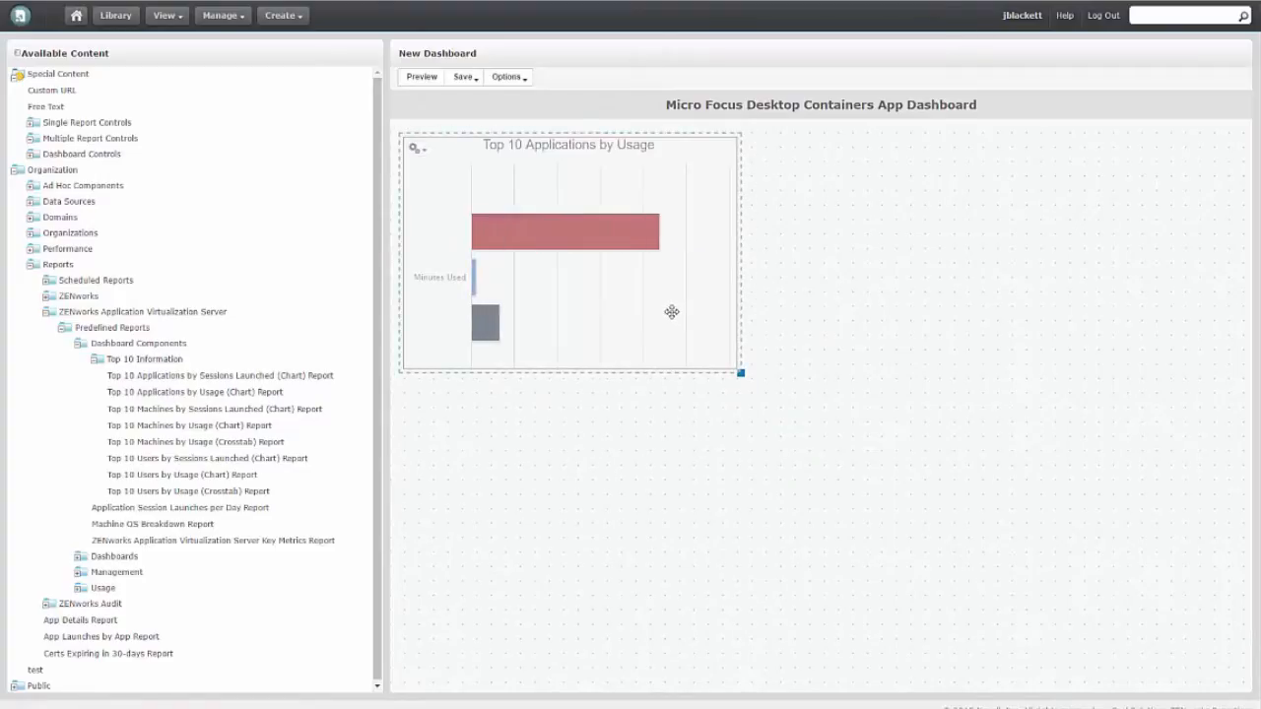
right_click(671, 313)
left_click(701, 325)
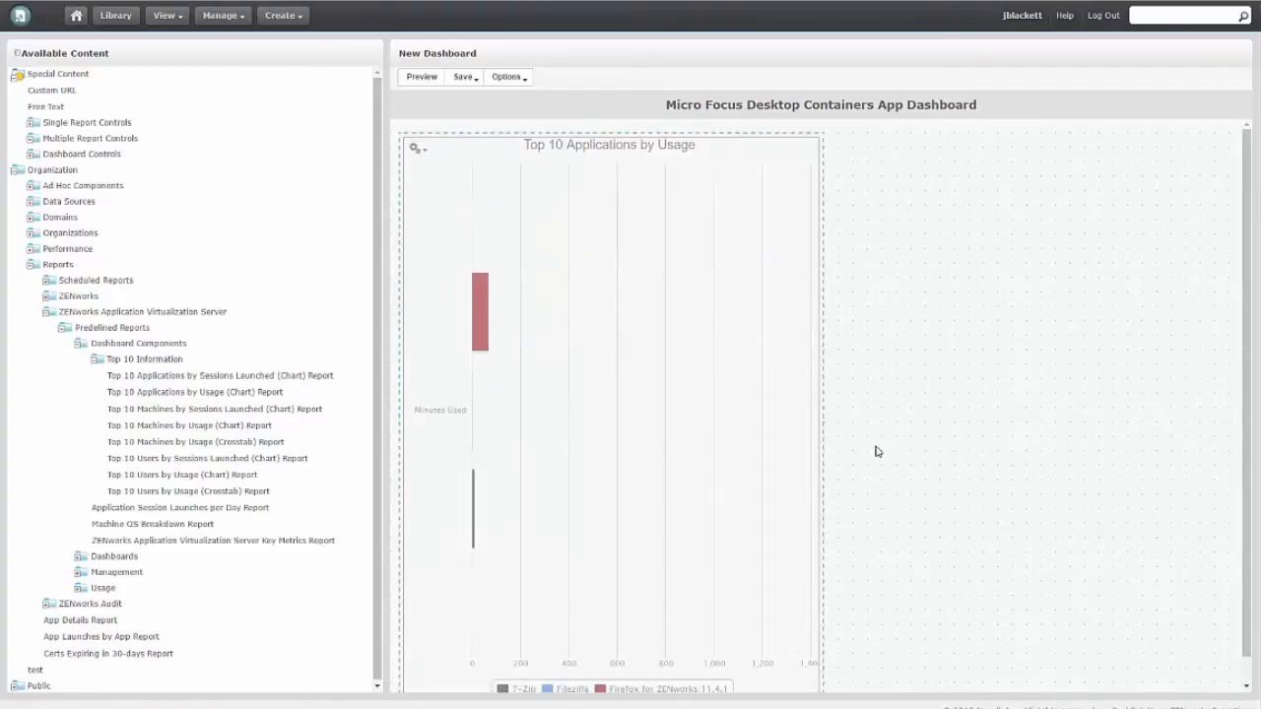
Resize the Top 10 Applications by Usage chart to a wide, short frame that still fits its axis and legend
left_click_drag(822, 689, 919, 392)
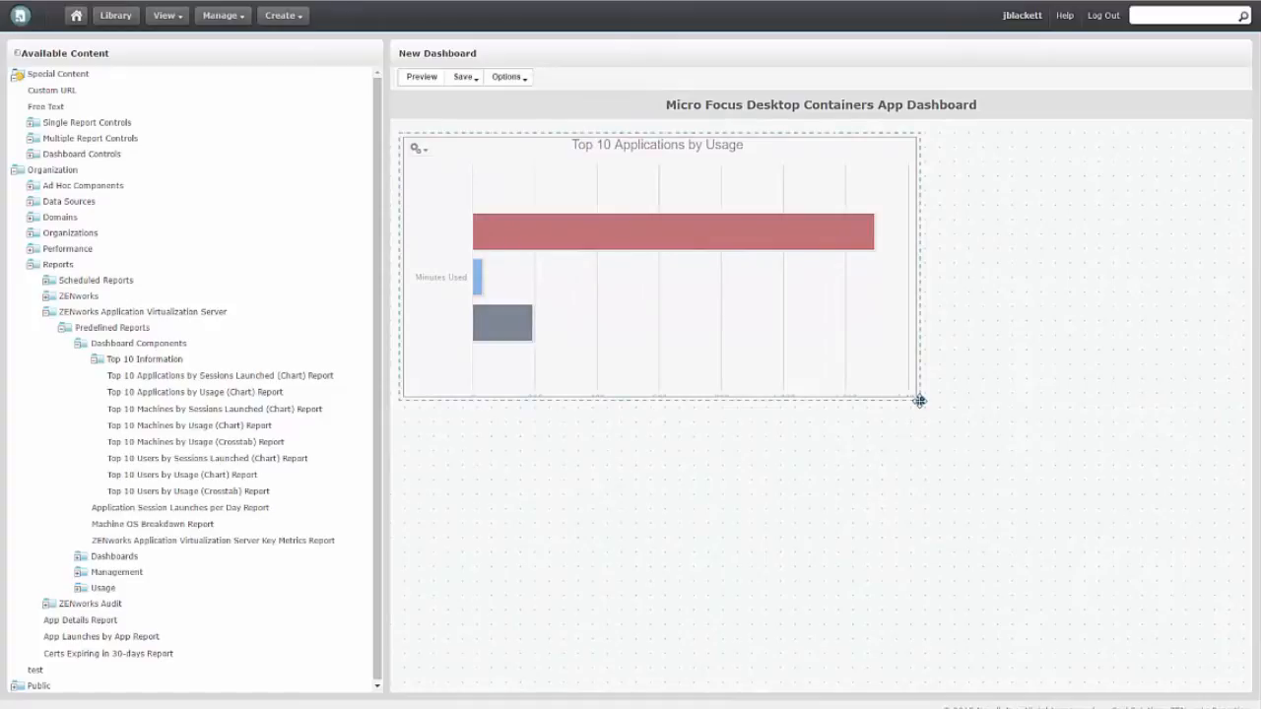
left_click_drag(920, 401, 933, 443)
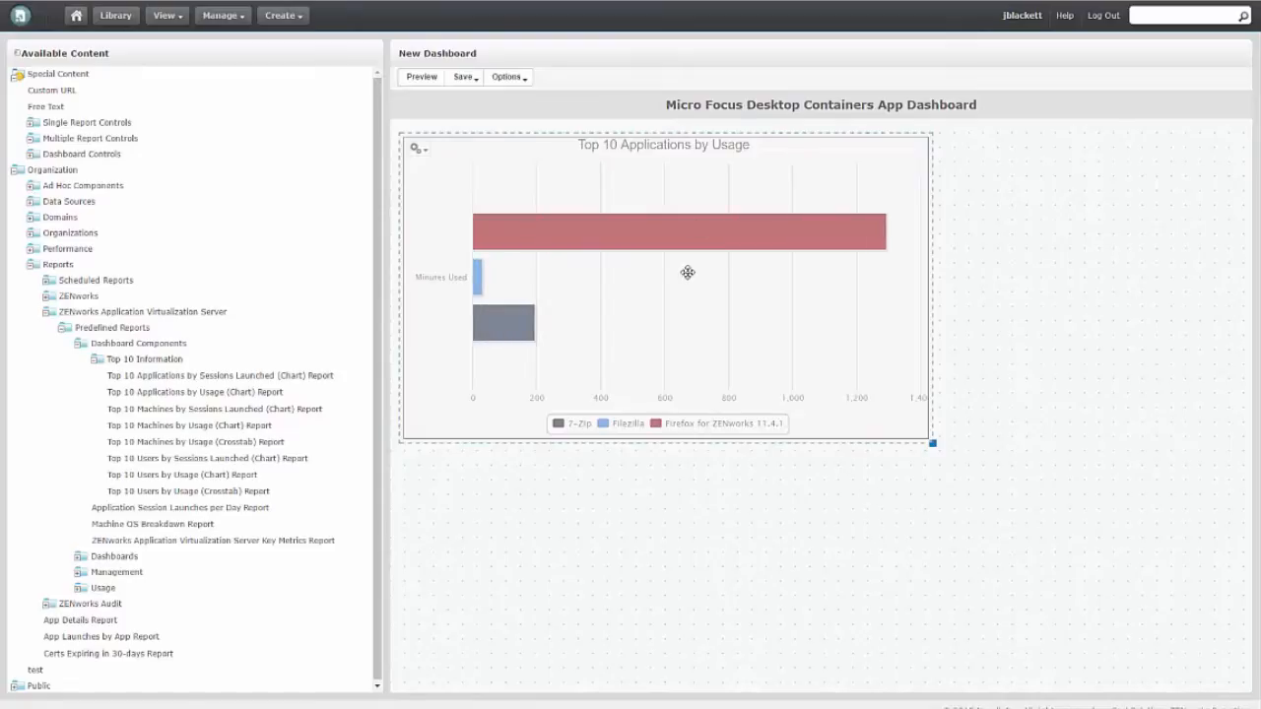
left_click(692, 481)
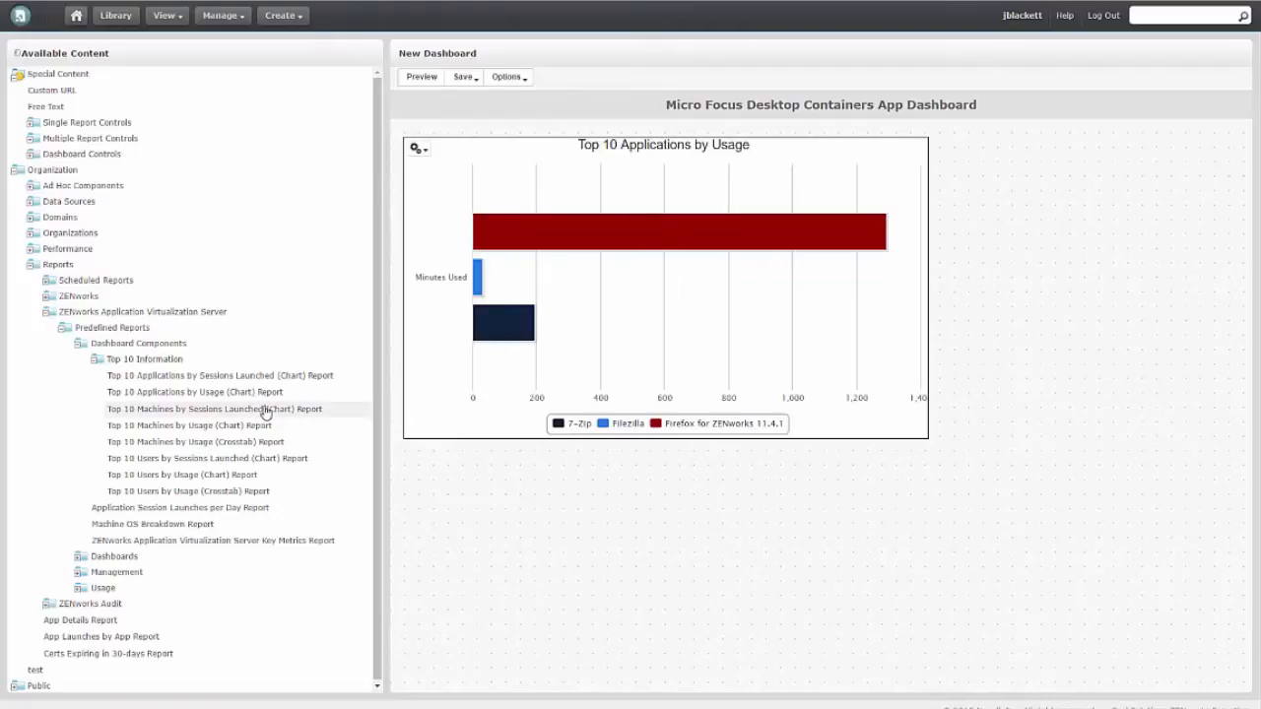
Add the Top 10 Users by Usage (Chart) Report to the dashboard beneath the applications chart
right_click(219, 478)
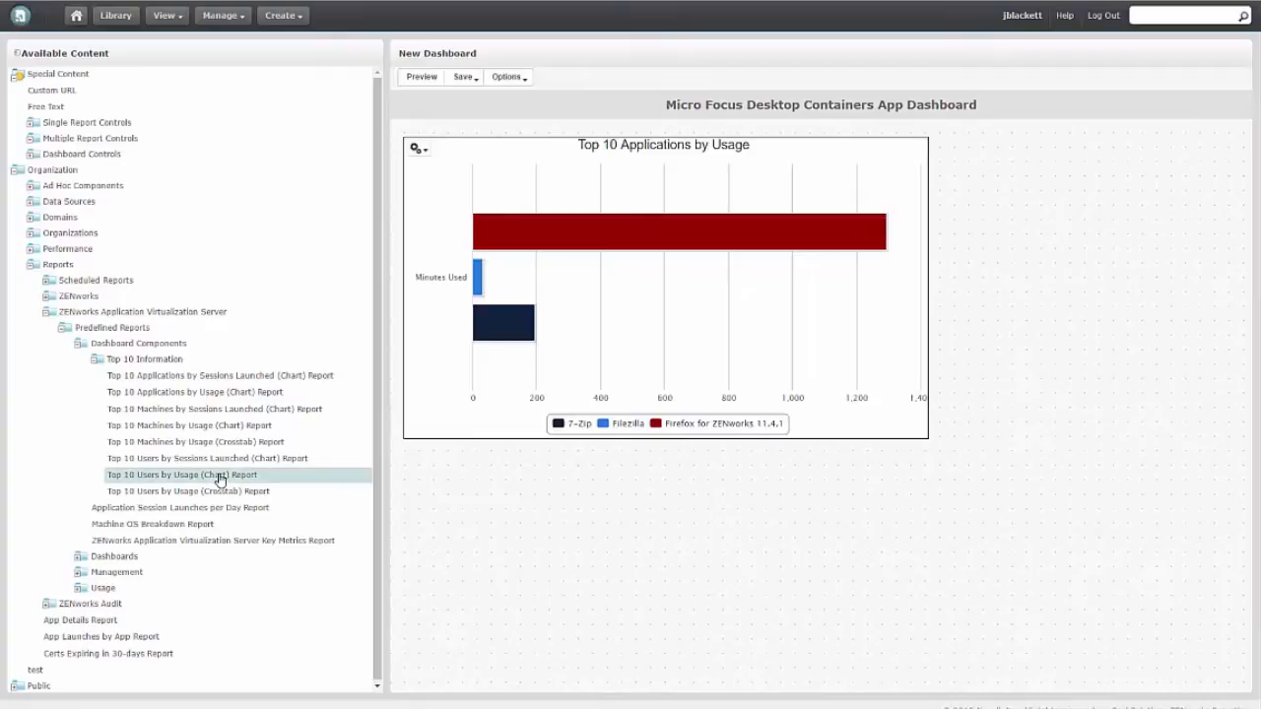
left_click(253, 489)
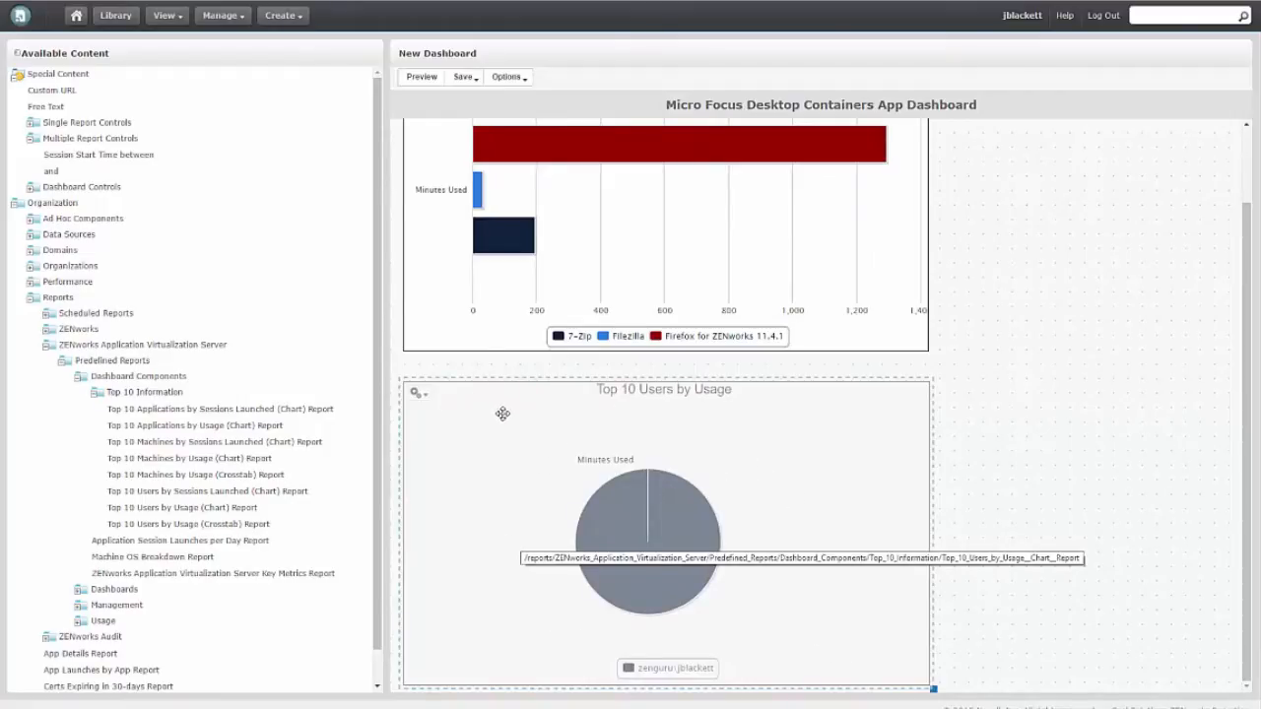
left_click(420, 403)
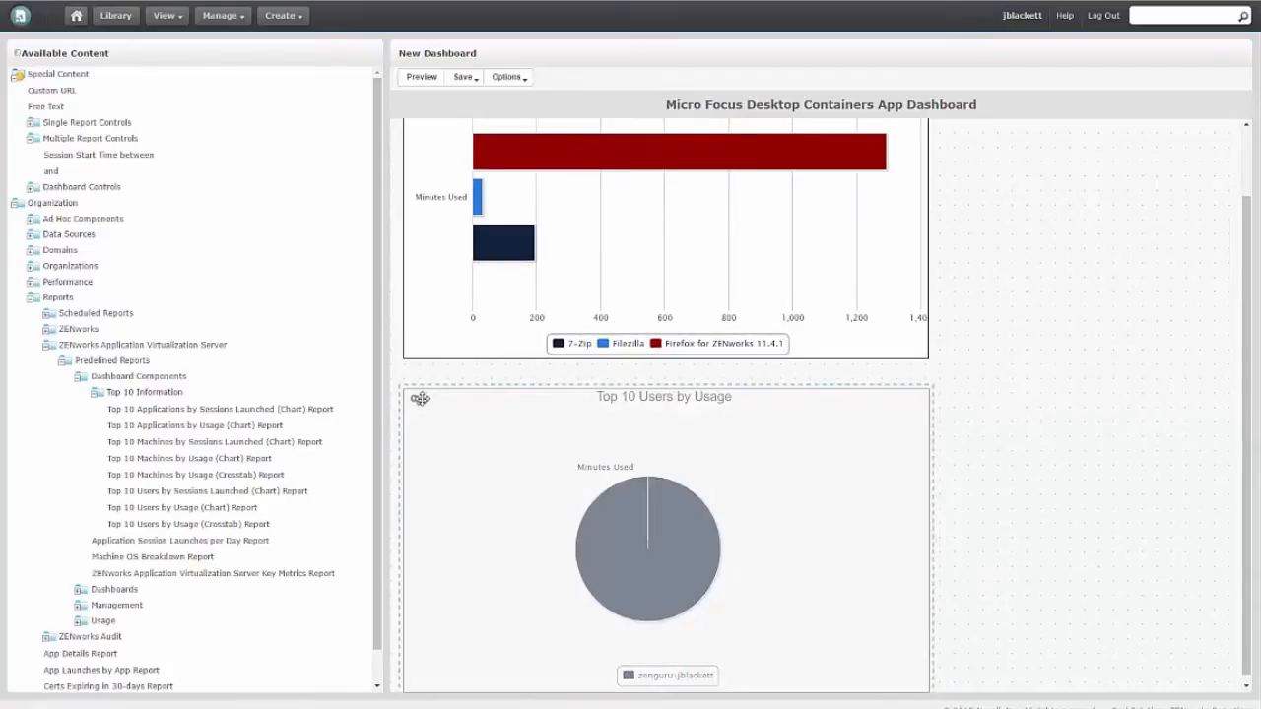
scroll(689, 305, "up", 1)
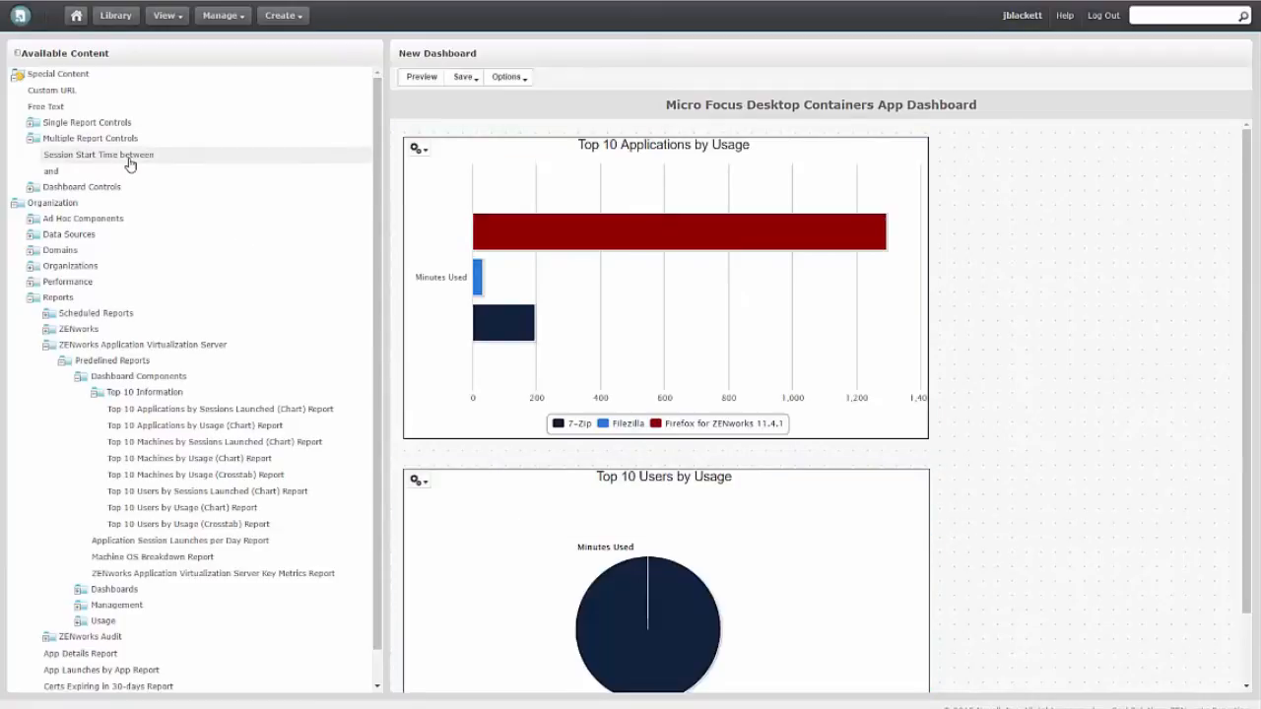
Place the "Session Start Time between" and "and" filter controls beside the applications chart, with a Submit button beneath them
left_click_drag(129, 164, 998, 180)
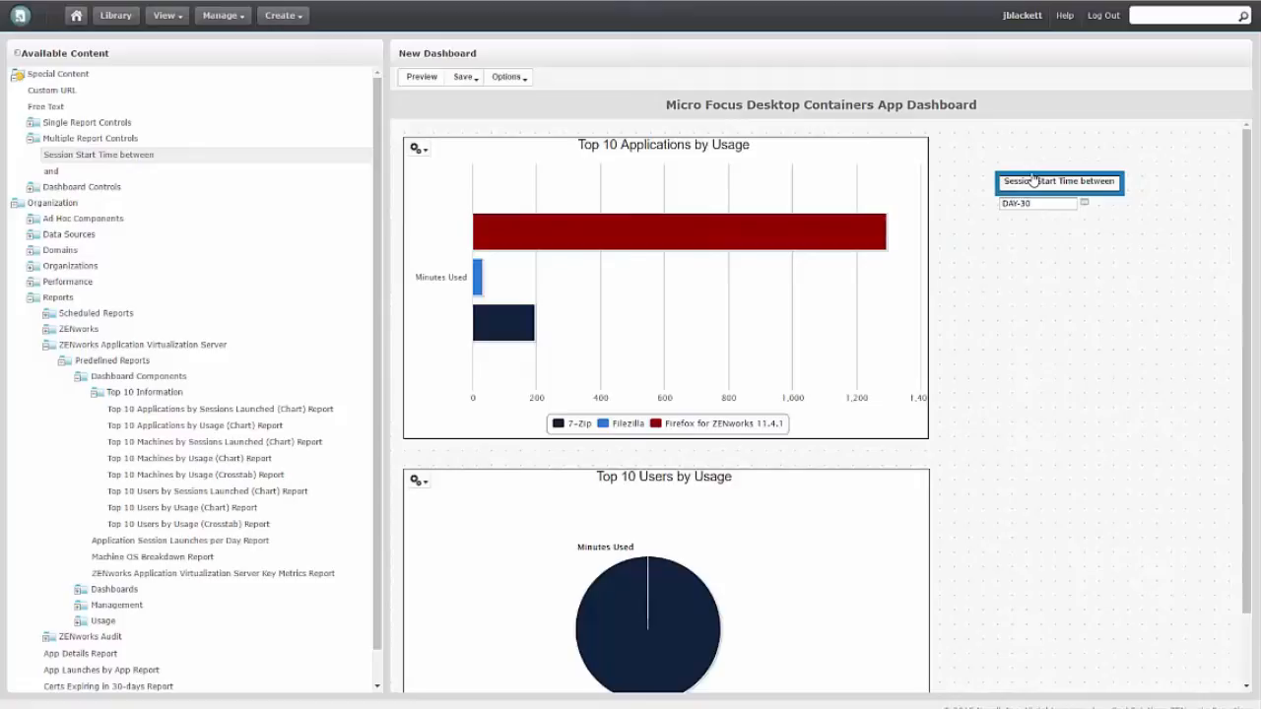
left_click_drag(51, 171, 999, 226)
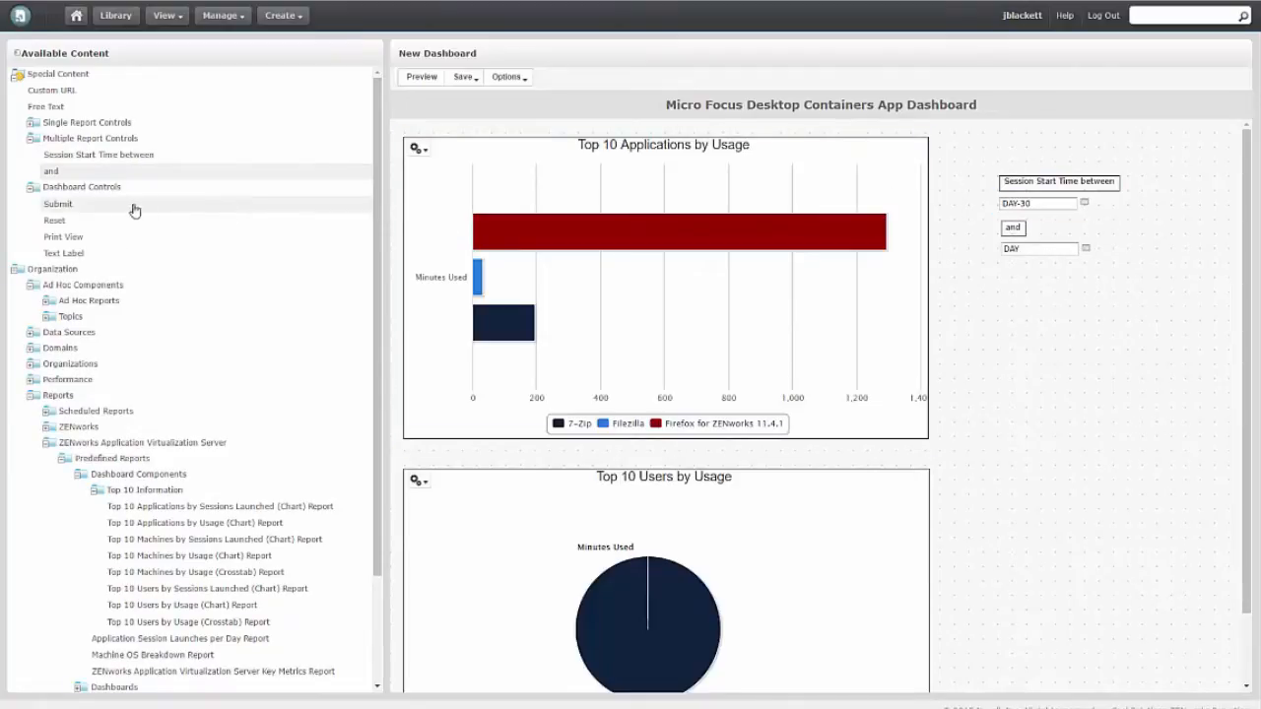
left_click_drag(148, 210, 1006, 282)
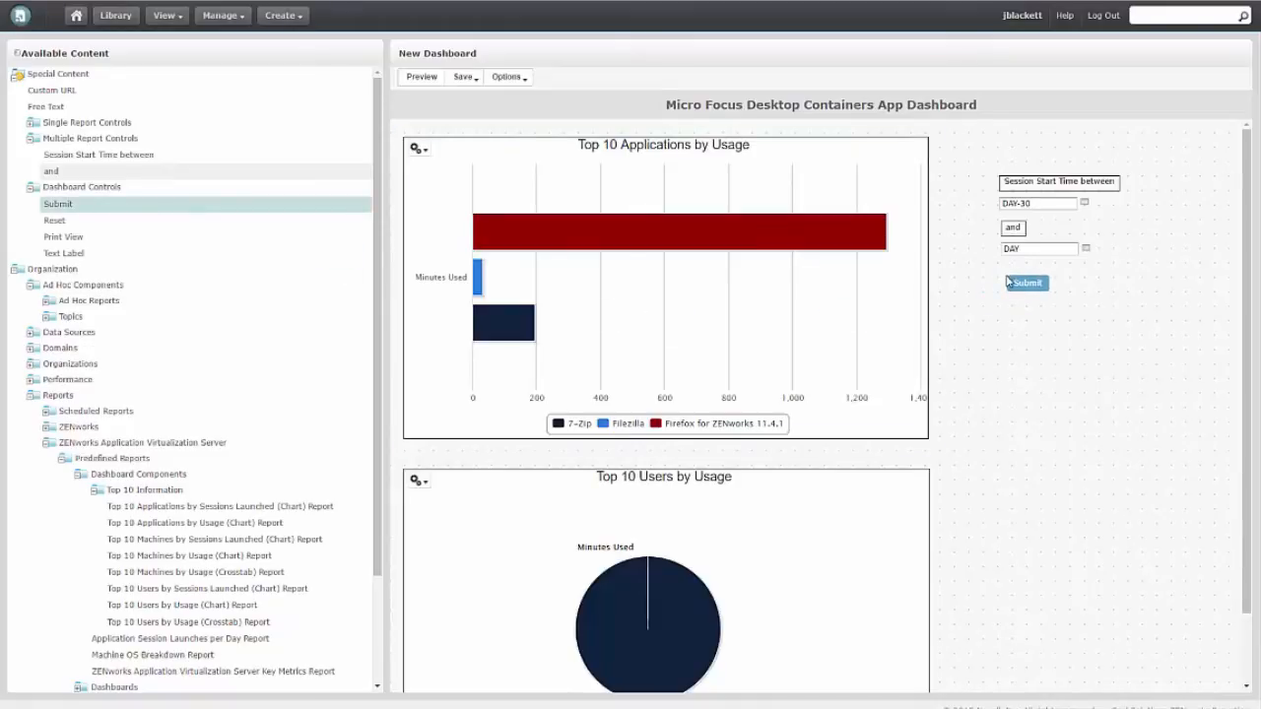
left_click(1020, 281)
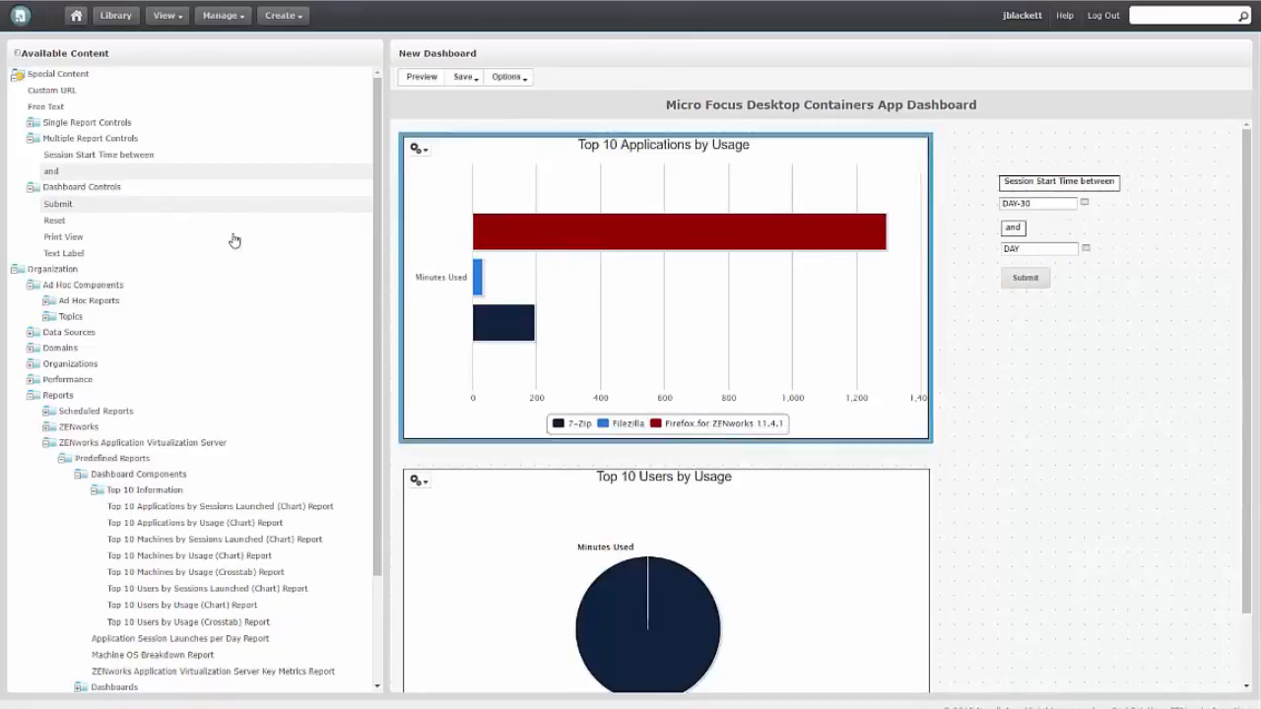
Add a Print View button directly beside the Submit button
left_click_drag(69, 239, 1150, 281)
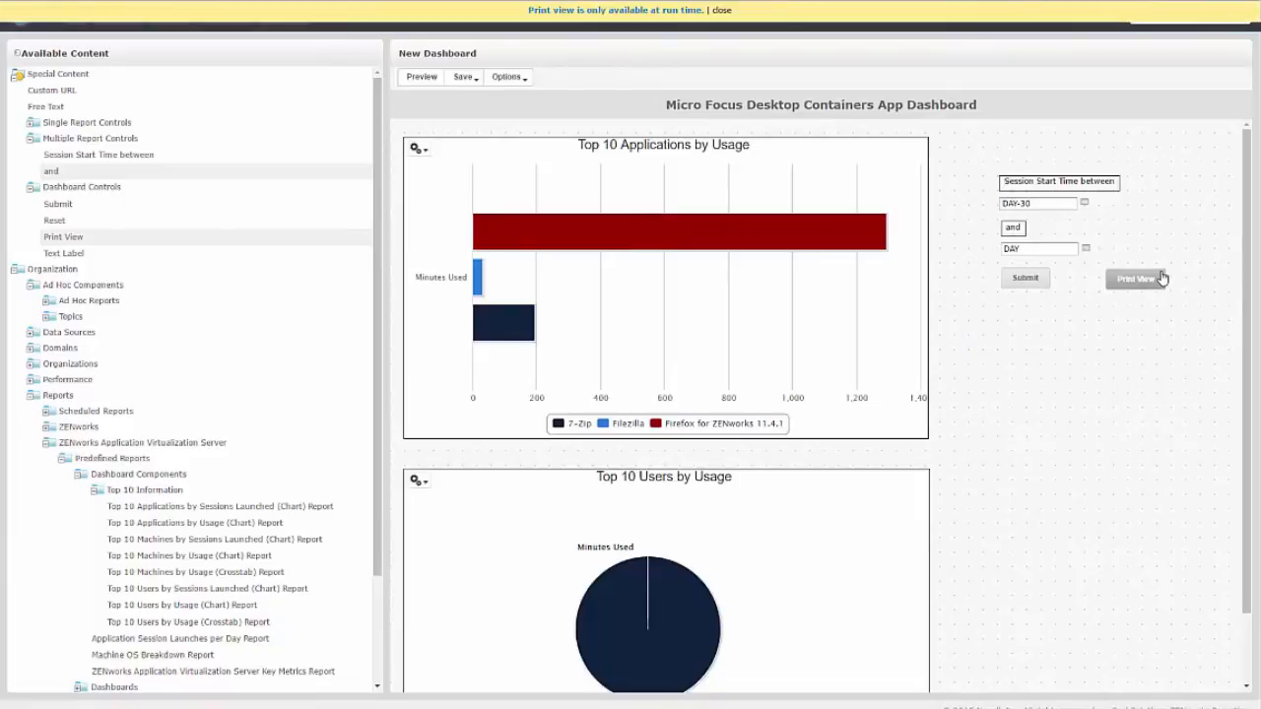
left_click_drag(1160, 277, 1114, 273)
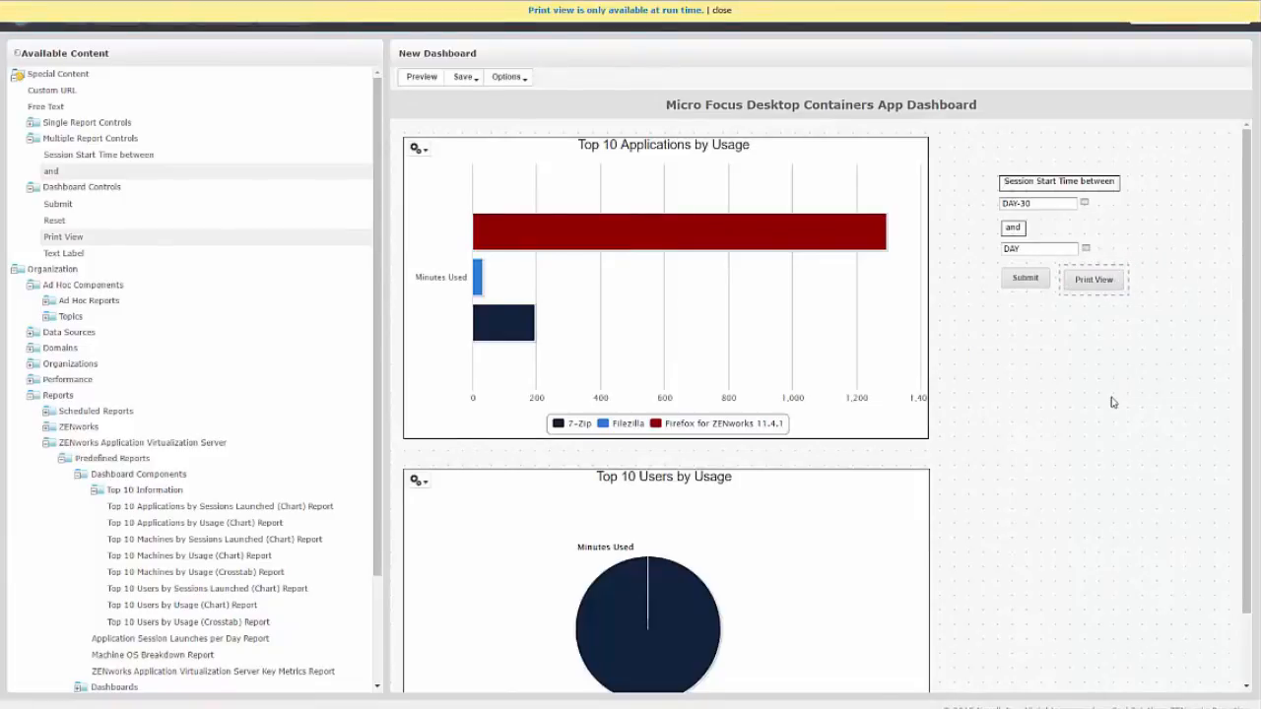
left_click(873, 388)
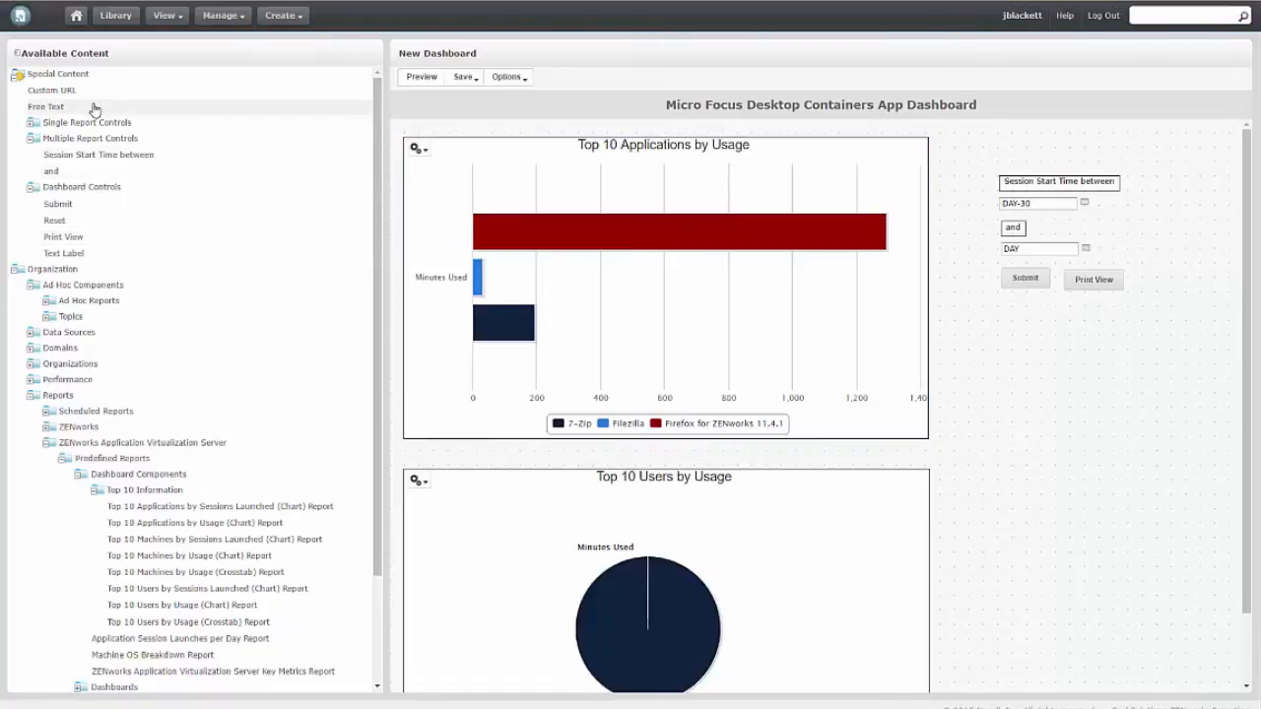
Add a free text label reading "Filter by:" above the session start time filter
left_click_drag(71, 108, 1029, 148)
double_click(1034, 151)
type("Filter by:")
left_click(1162, 335)
left_click(1095, 279)
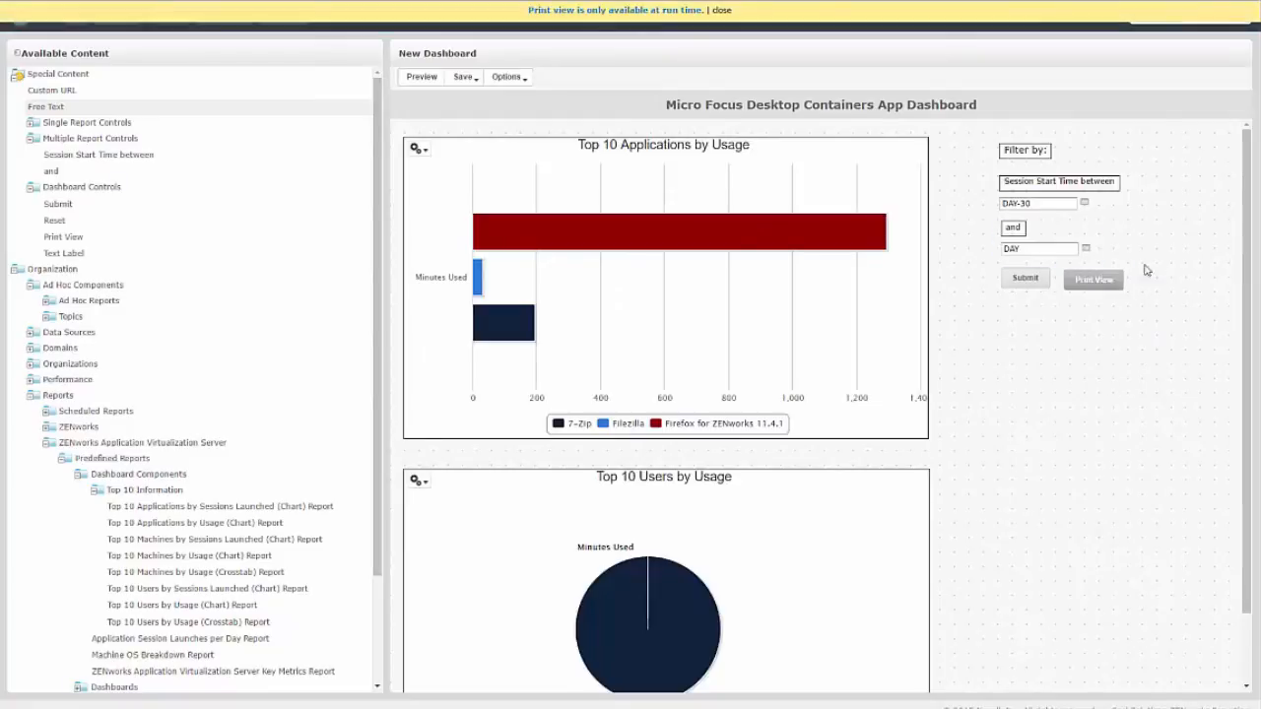
Set the auto-refresh interval of the Top 10 Applications by Usage chart to 5.0 minutes
right_click(826, 173)
left_click(872, 182)
right_click(899, 206)
mouse_move(951, 269)
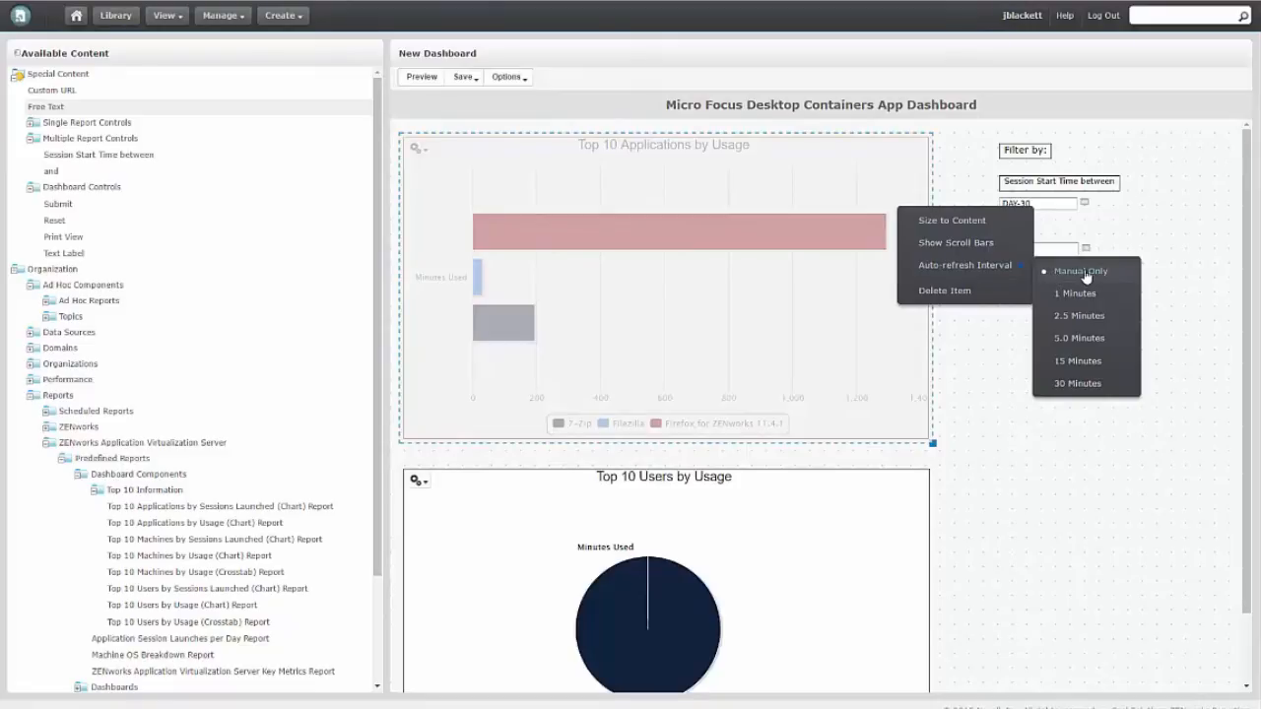
left_click(1093, 348)
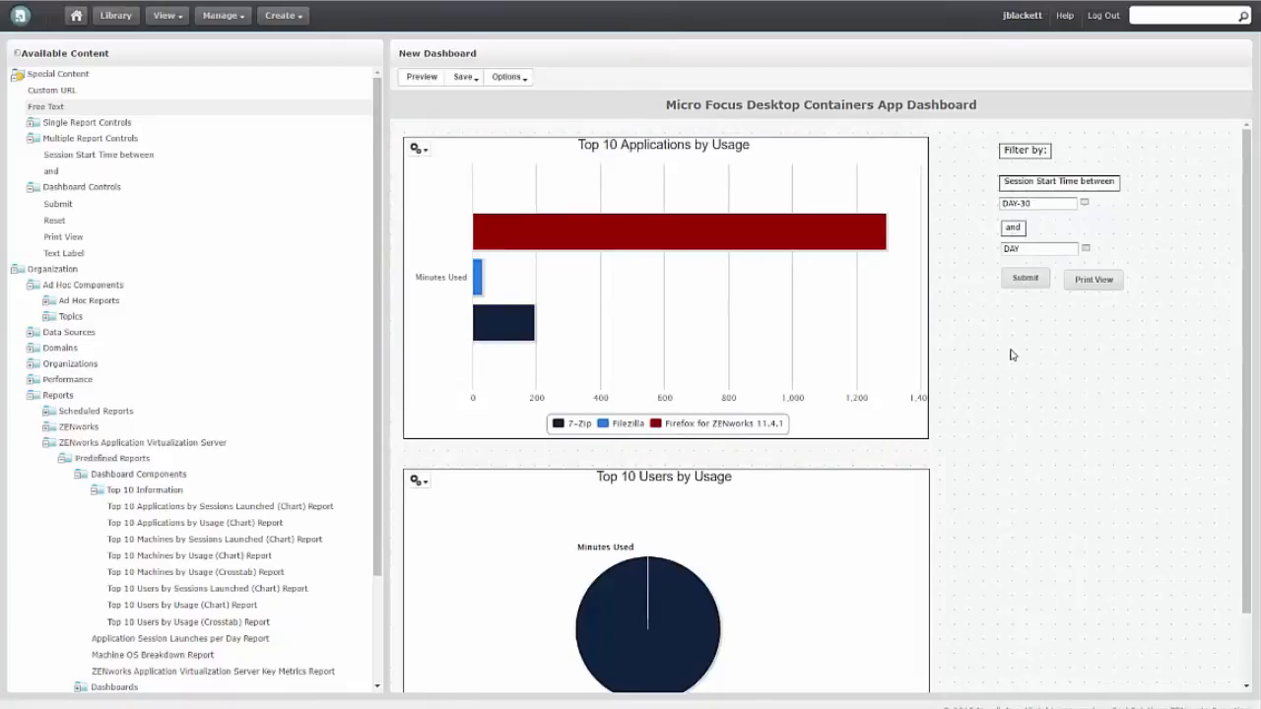
Save the dashboard in the Organization folder under the name "Demo Dashboard" and dismiss the notification
left_click(464, 76)
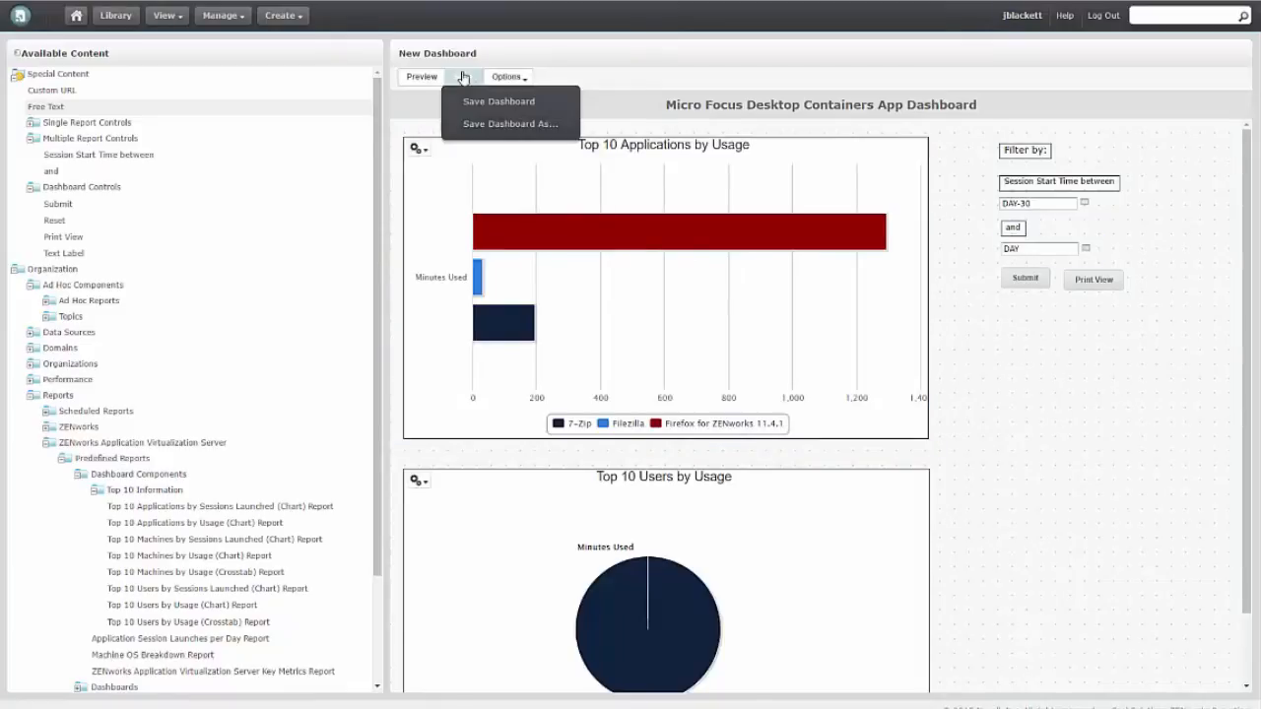
left_click(482, 103)
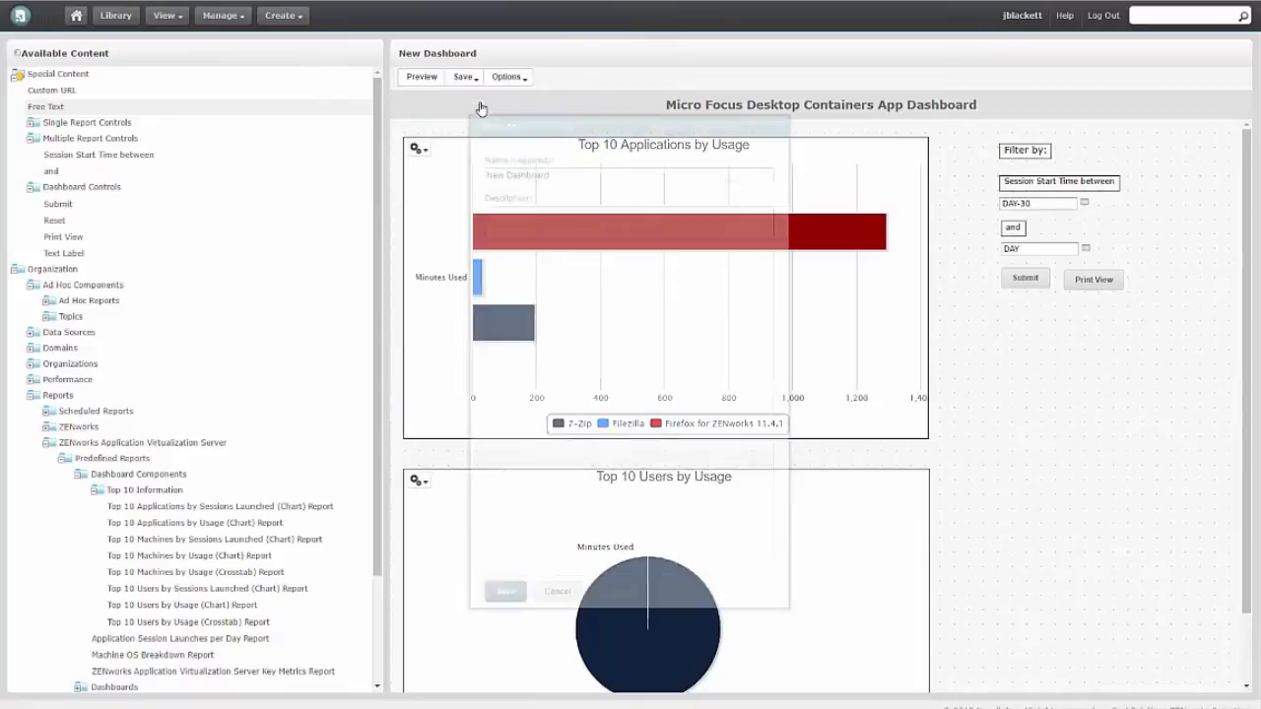
left_click(522, 262)
left_click(539, 174)
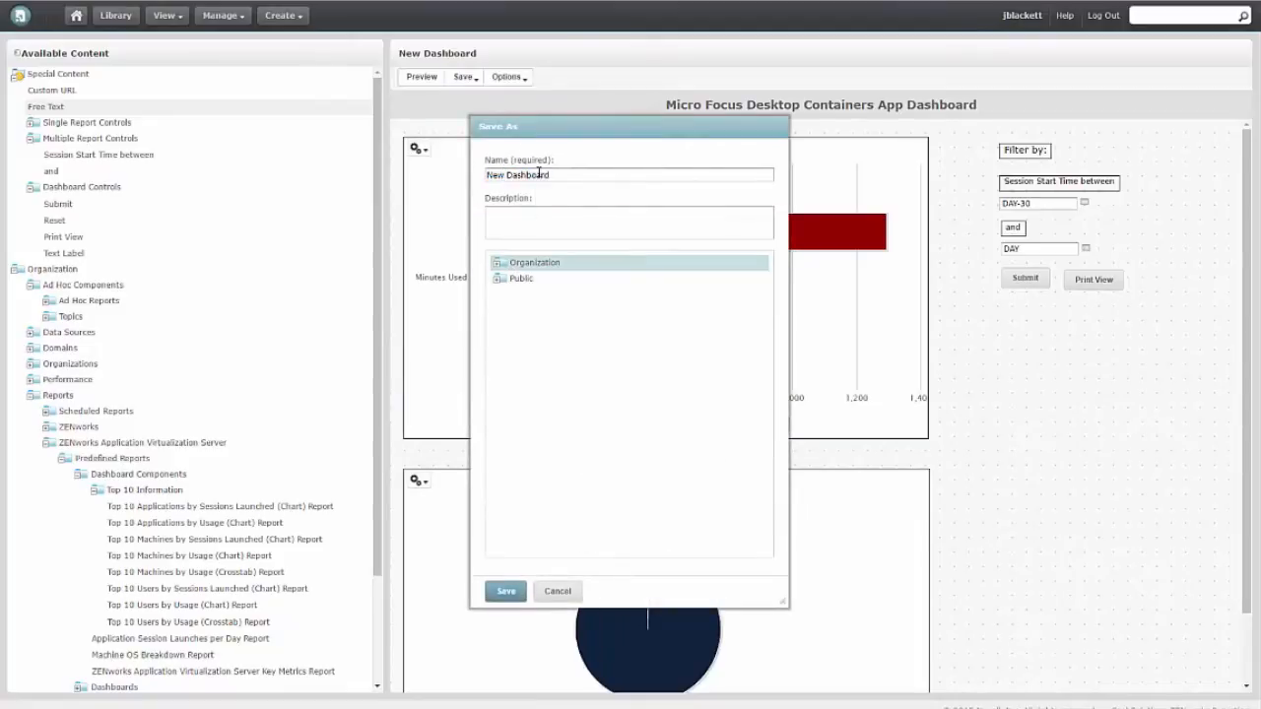
key("ctrl+a")
type("Demo Dashboard")
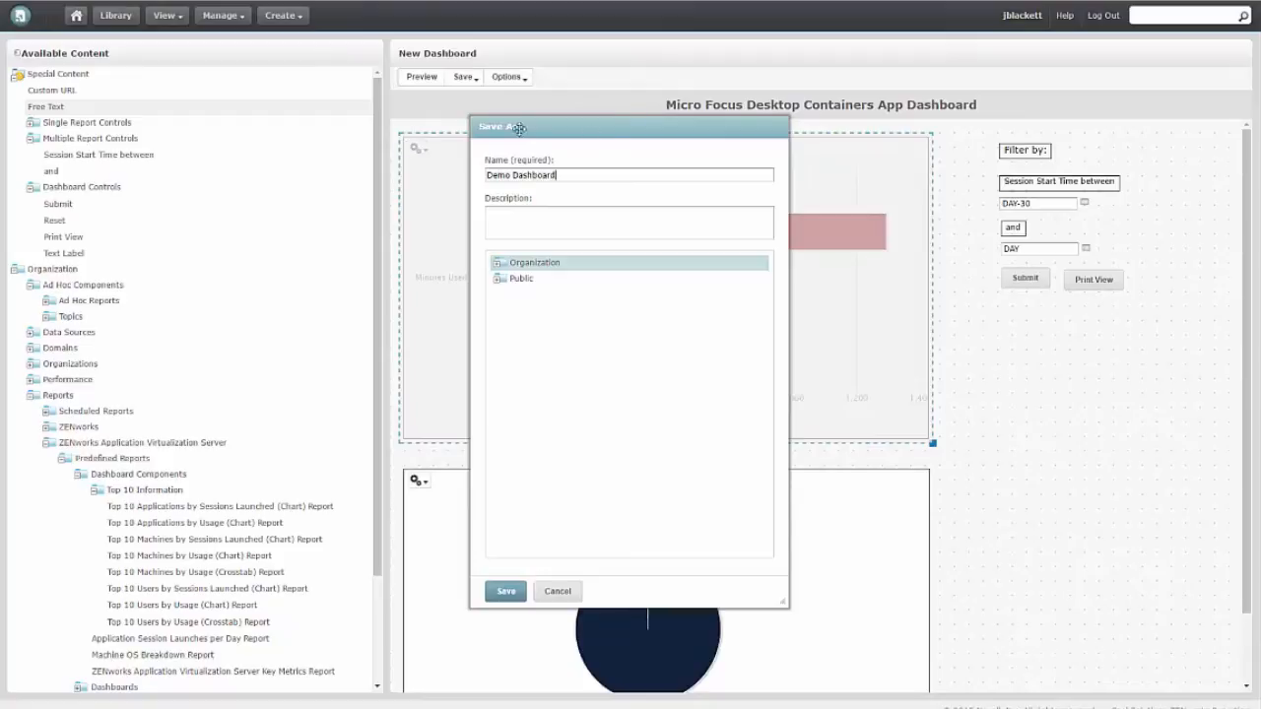
left_click(505, 591)
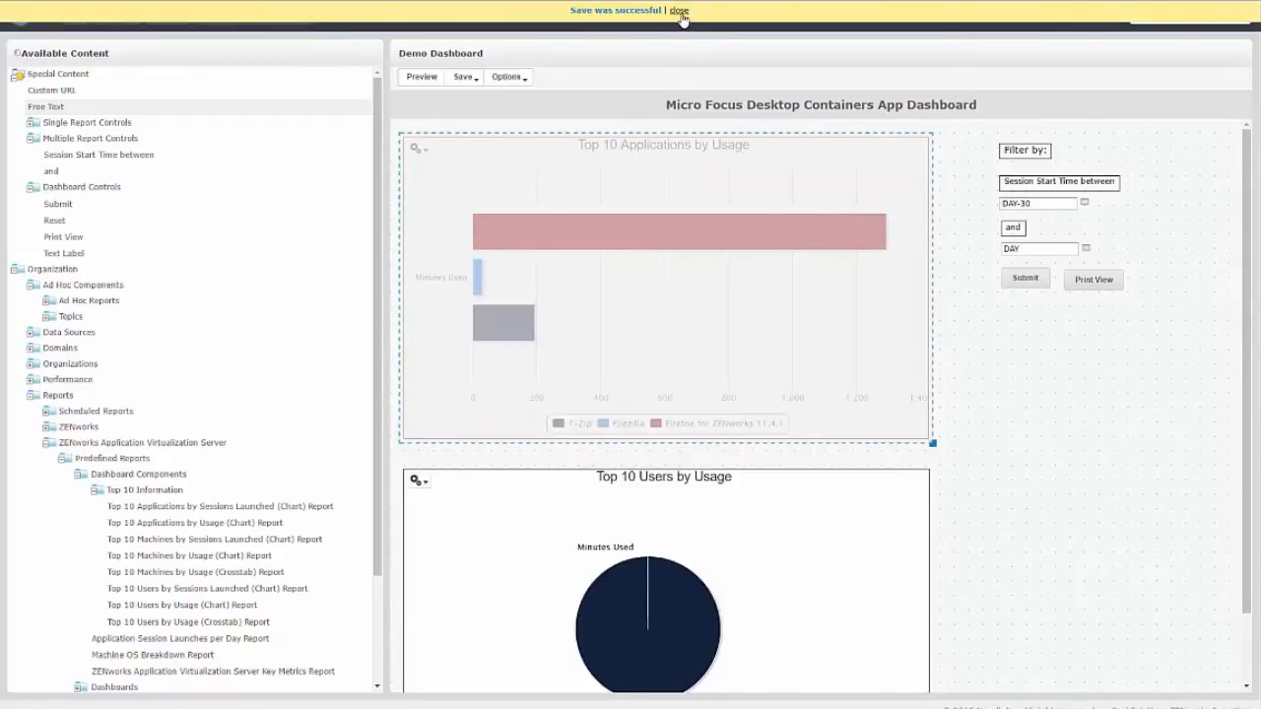
left_click(678, 11)
Leave the dashboard designer and open the Library
left_click(98, 14)
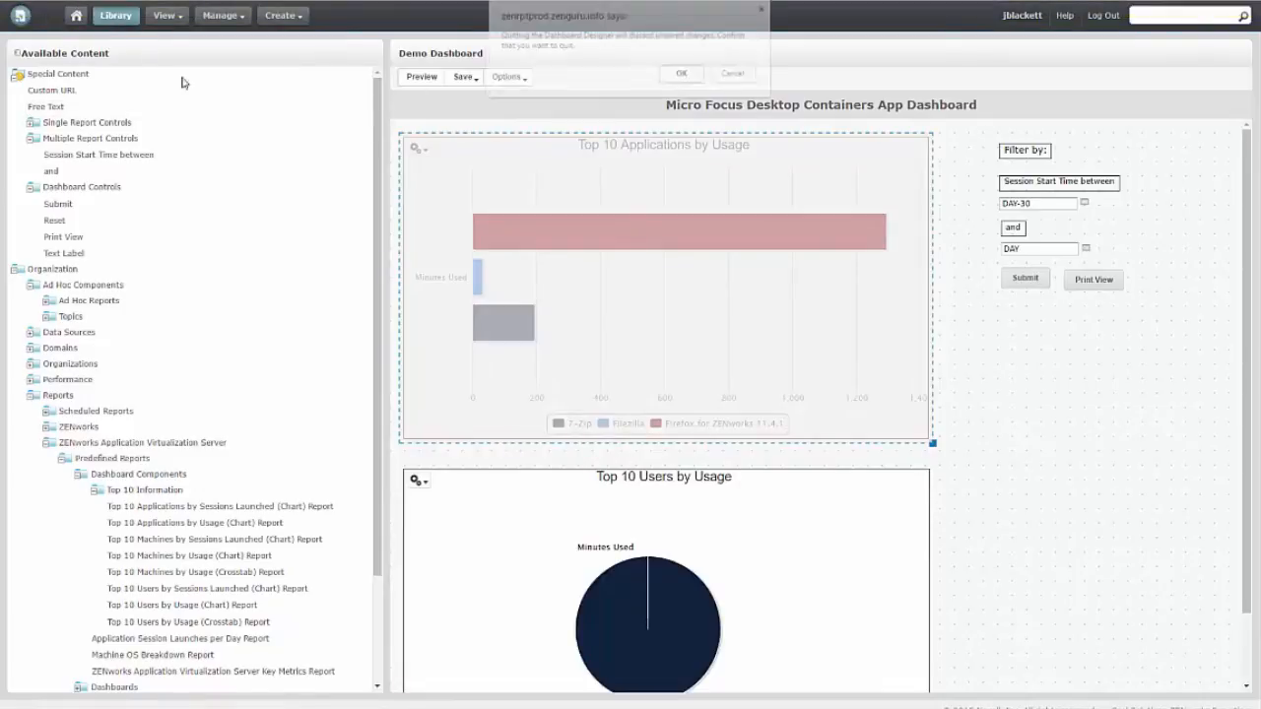
left_click(679, 73)
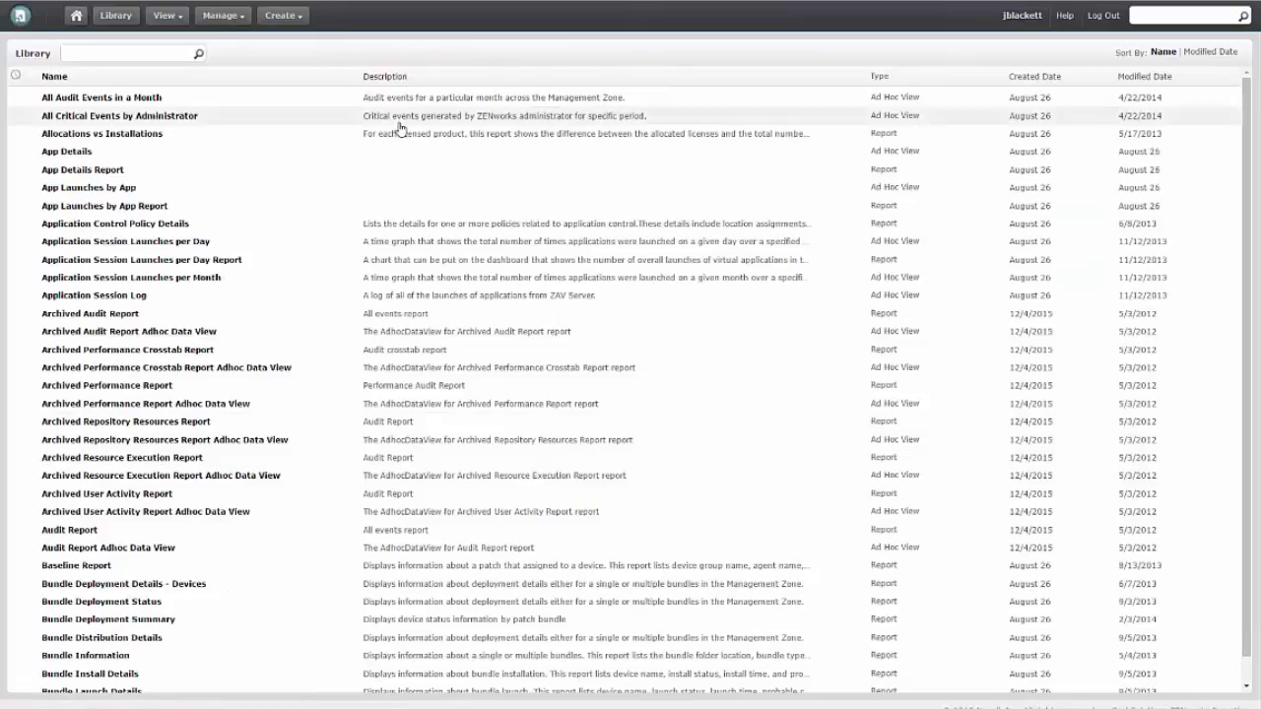
Search the Library for "demo" and run Demo Dashboard in a new tab to view its charts
type("demo")
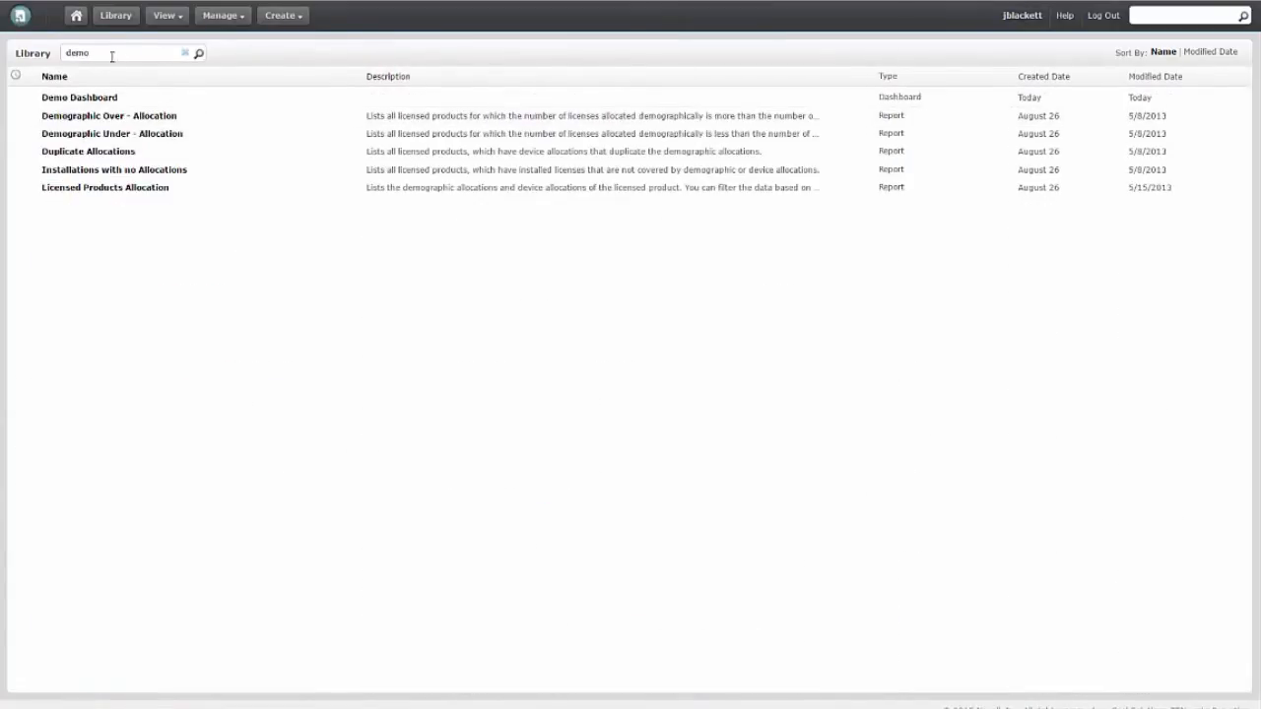
right_click(92, 106)
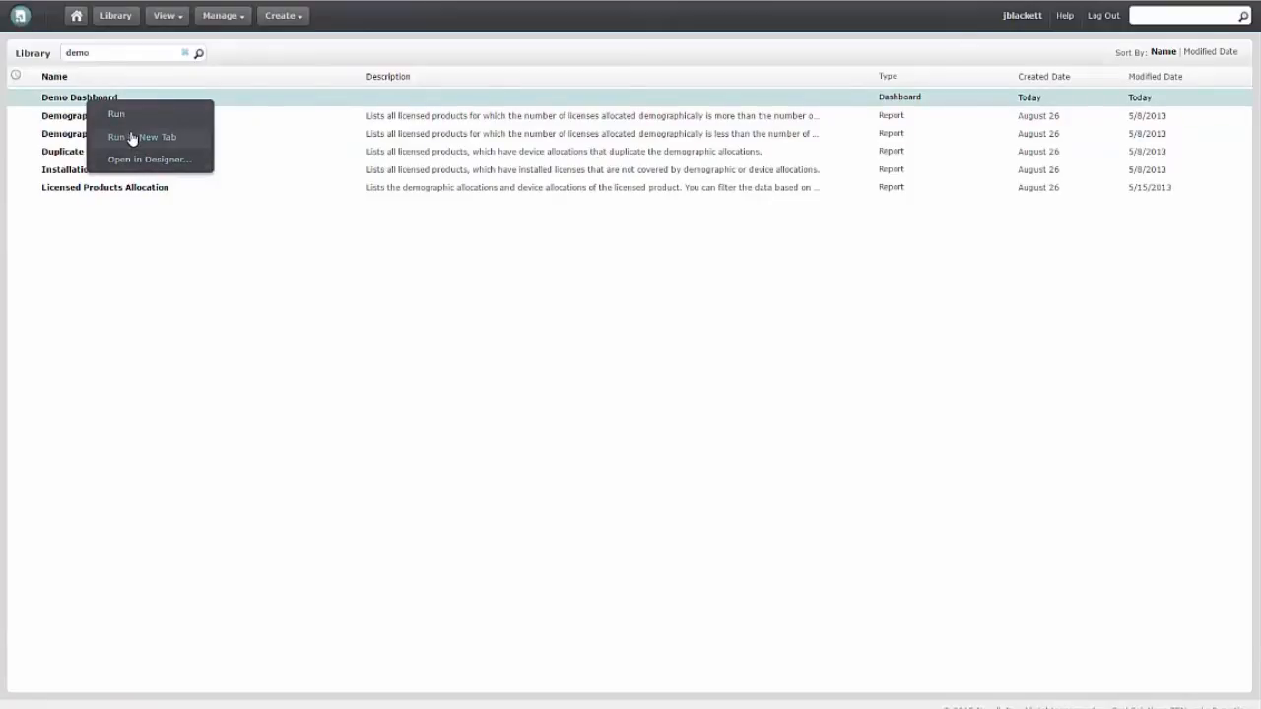
left_click(132, 138)
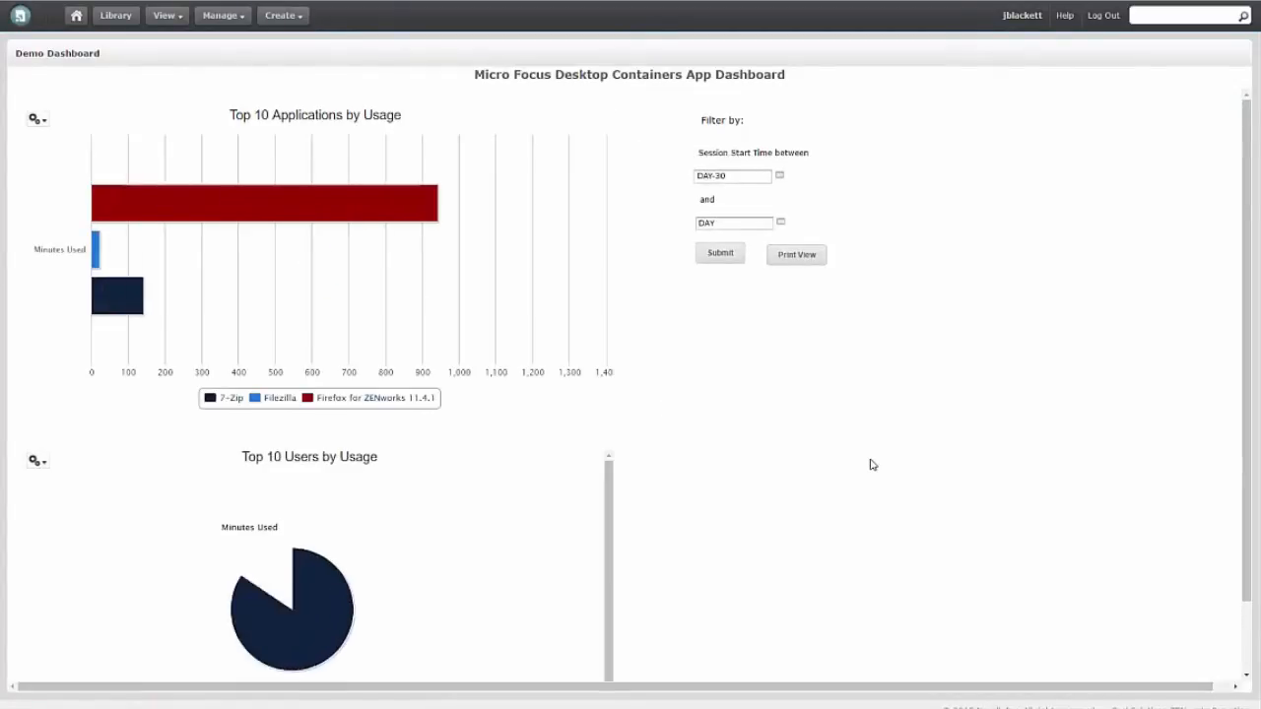
scroll(870, 465, "down", 2)
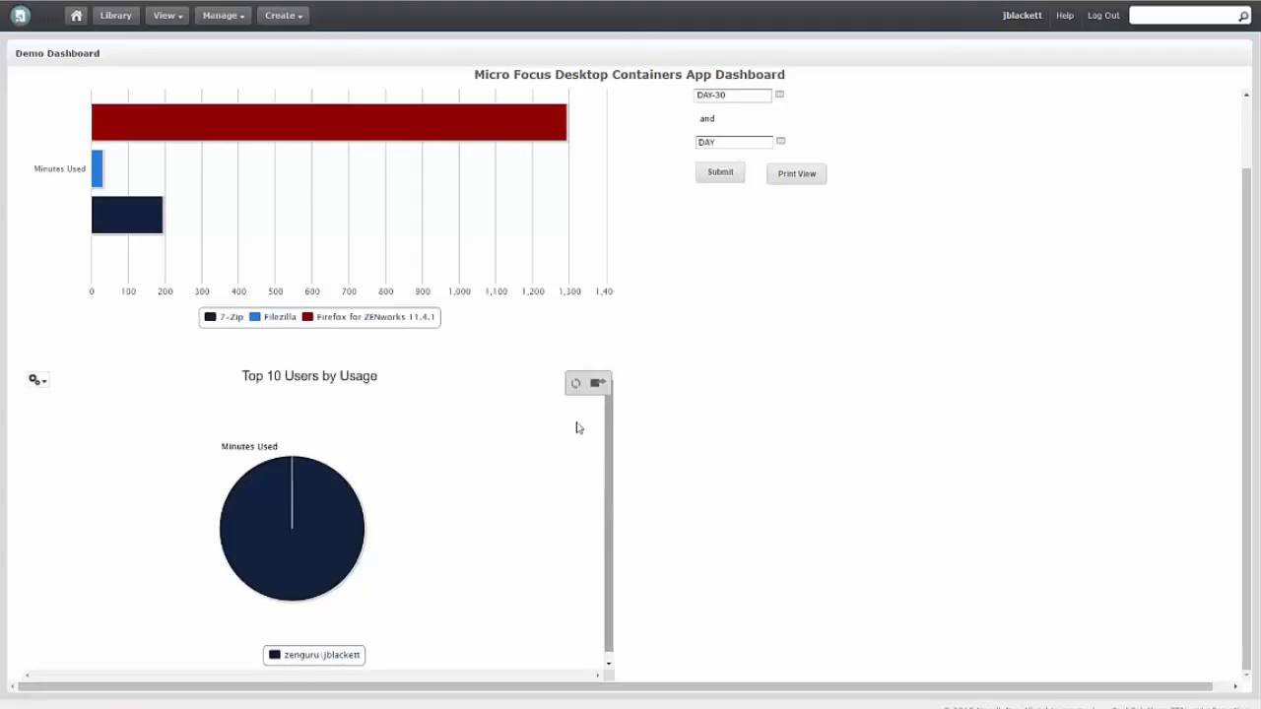
scroll(758, 299, "up", 2)
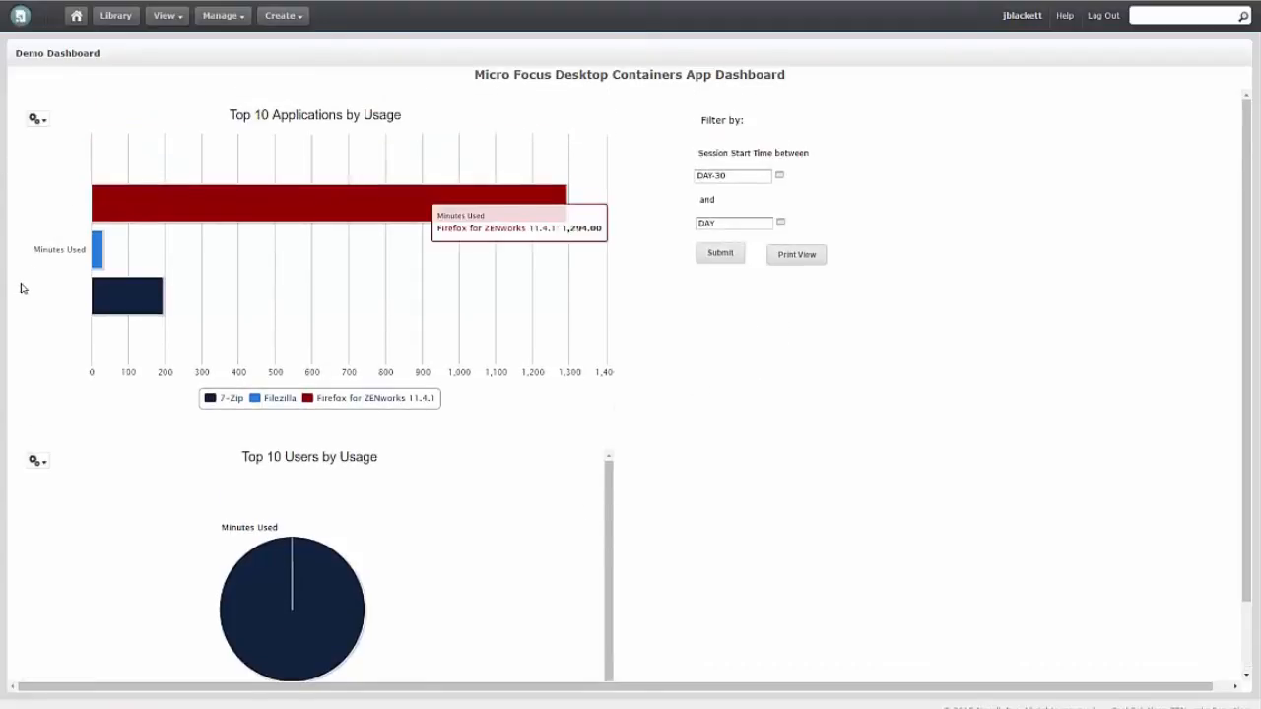
Change the Top 10 Users by Usage chart to the stacked column type
left_click(39, 461)
left_click(62, 486)
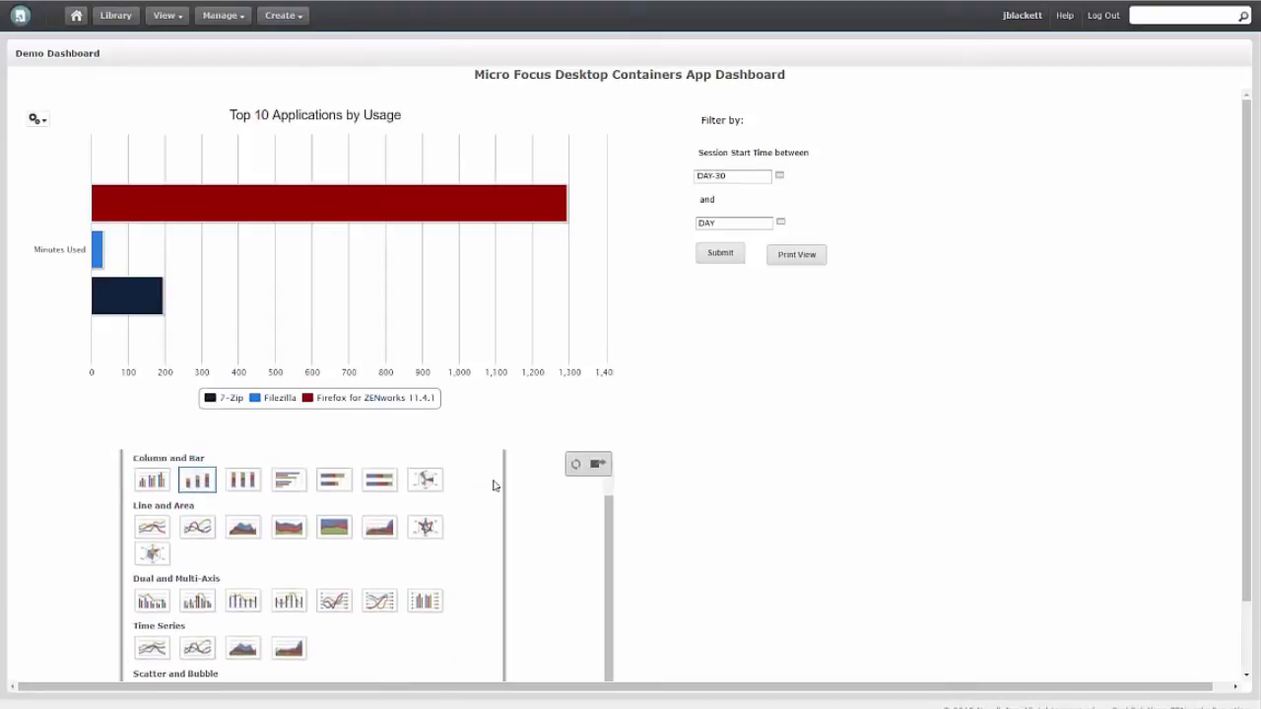
left_click(493, 484)
scroll(827, 515, "down", 1)
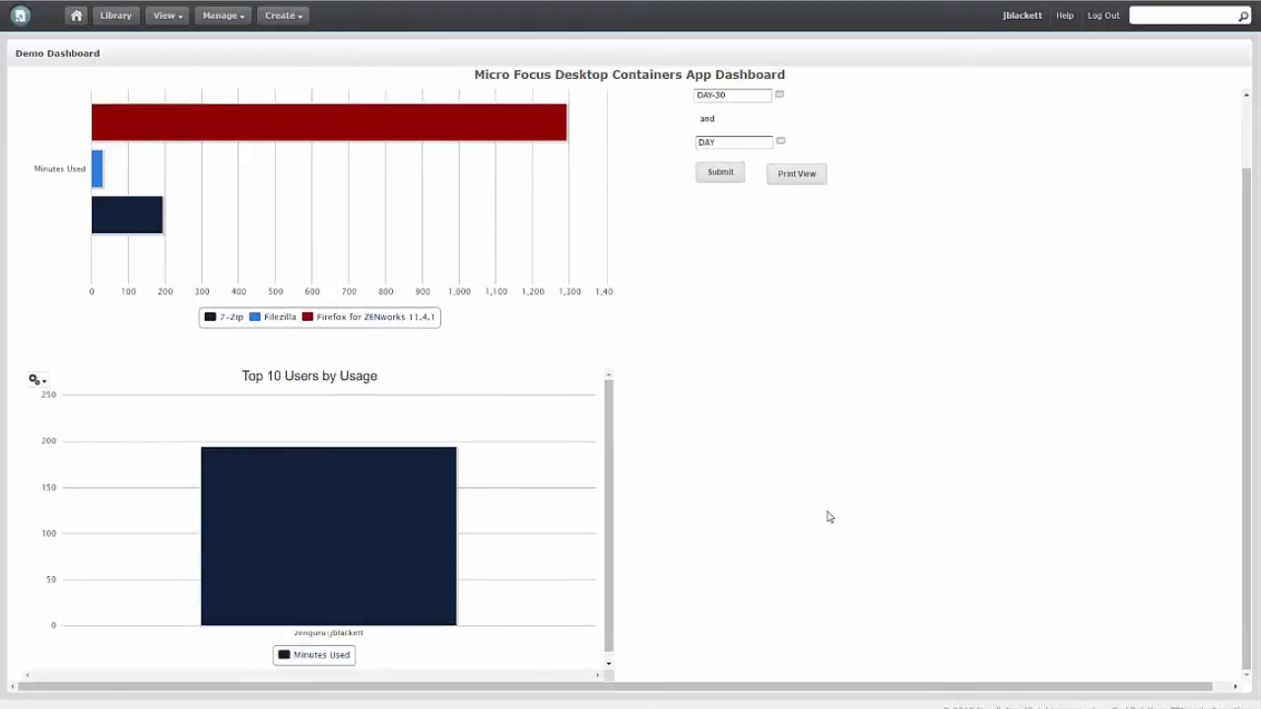
scroll(838, 512, "up", 1)
Set the start of the session start time filter to DAY-120, submit it and check both charts
left_click(722, 253)
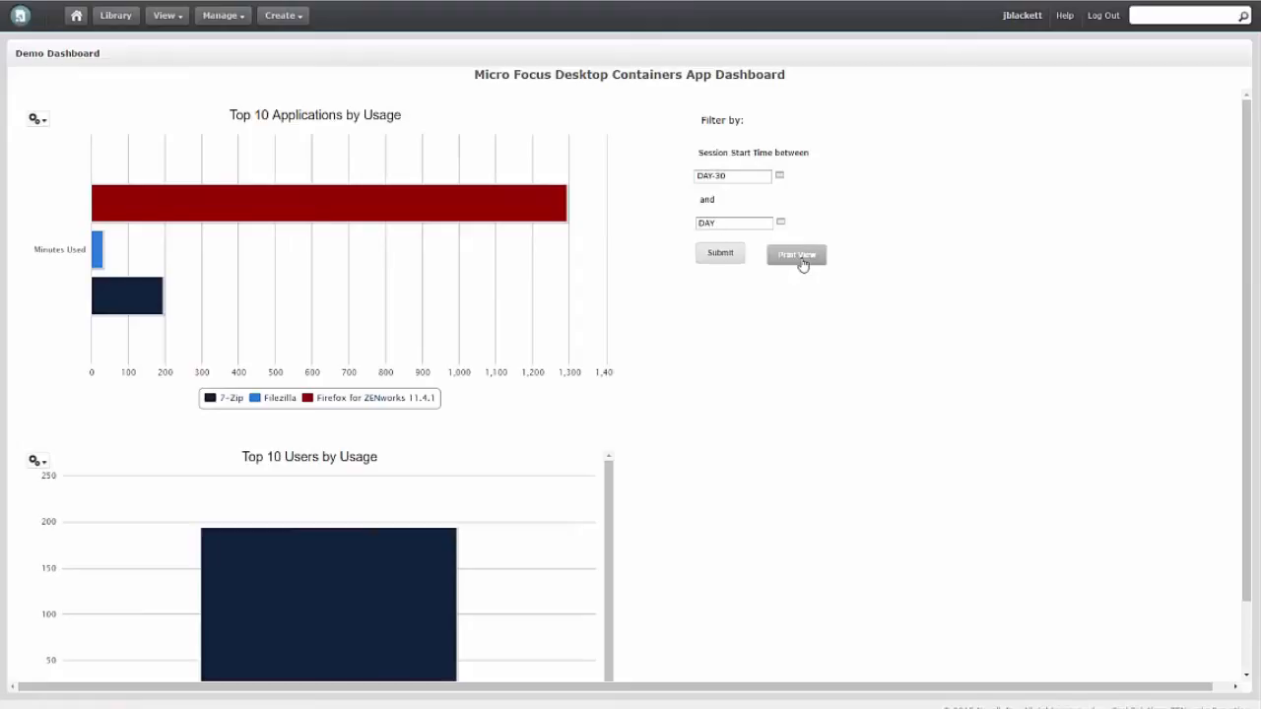
left_click(748, 176)
key("BackSpace")
key("BackSpace")
type("120")
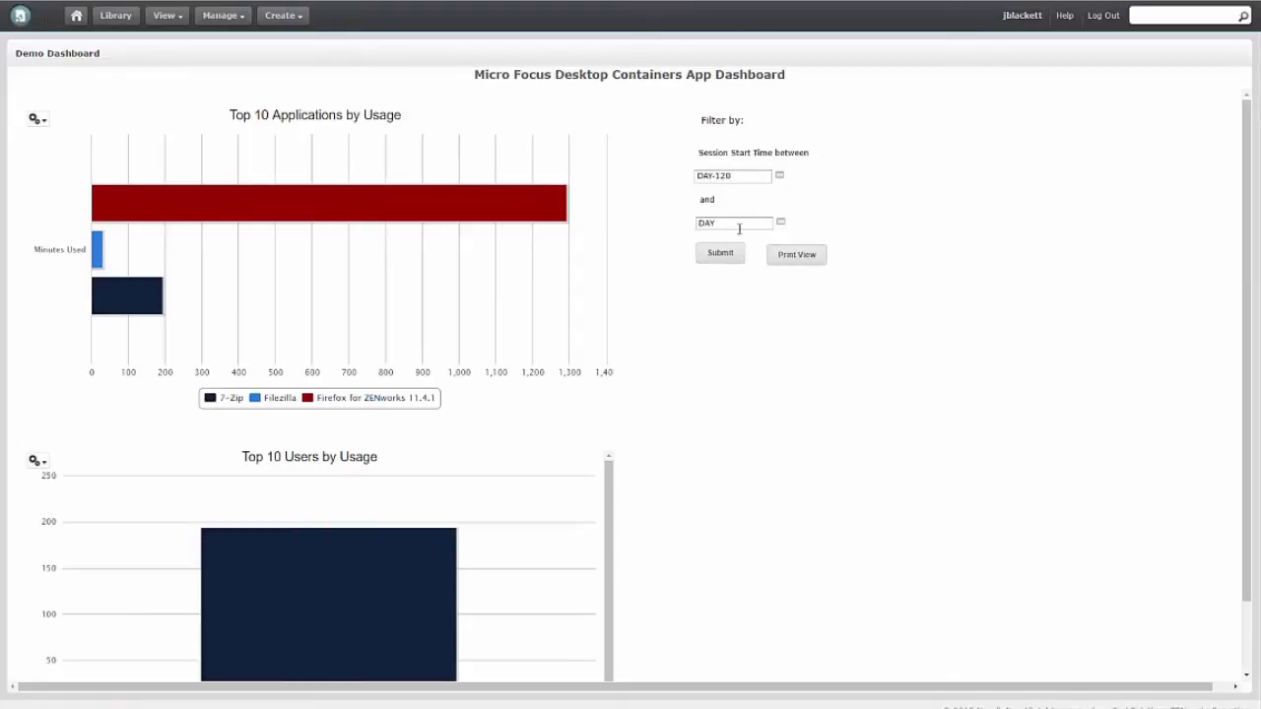
left_click(720, 258)
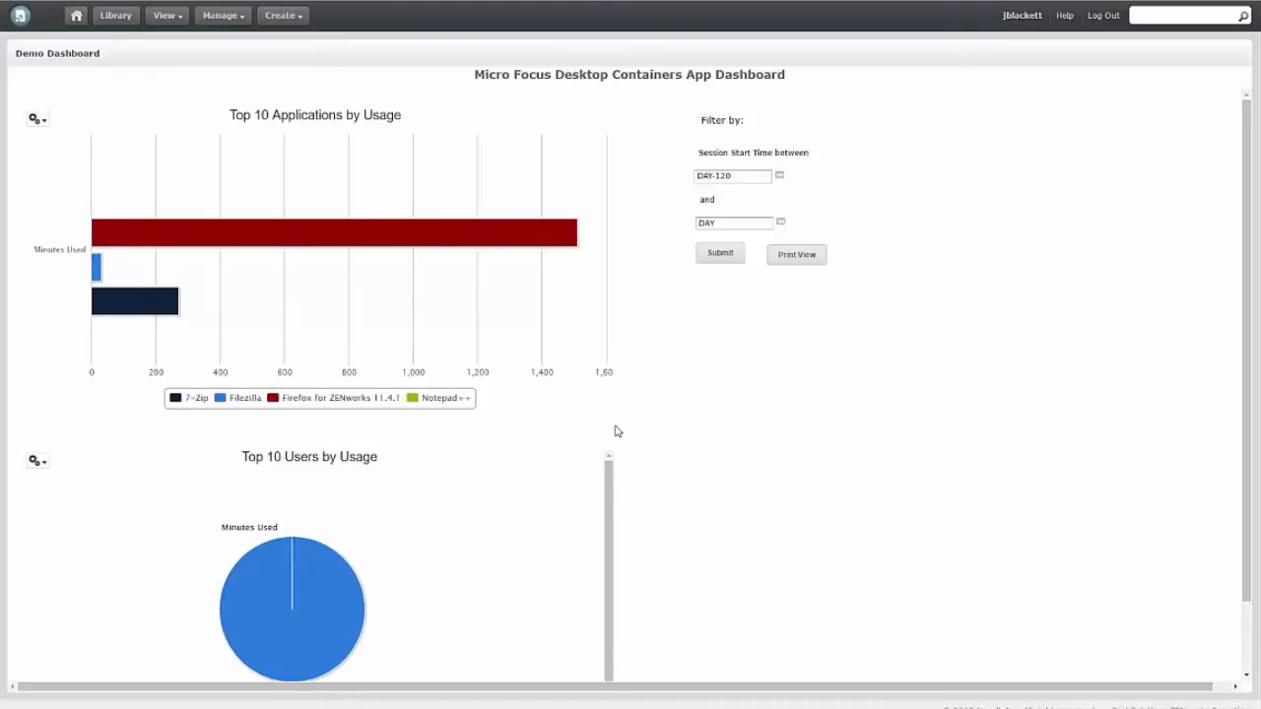
scroll(612, 430, "down", 2)
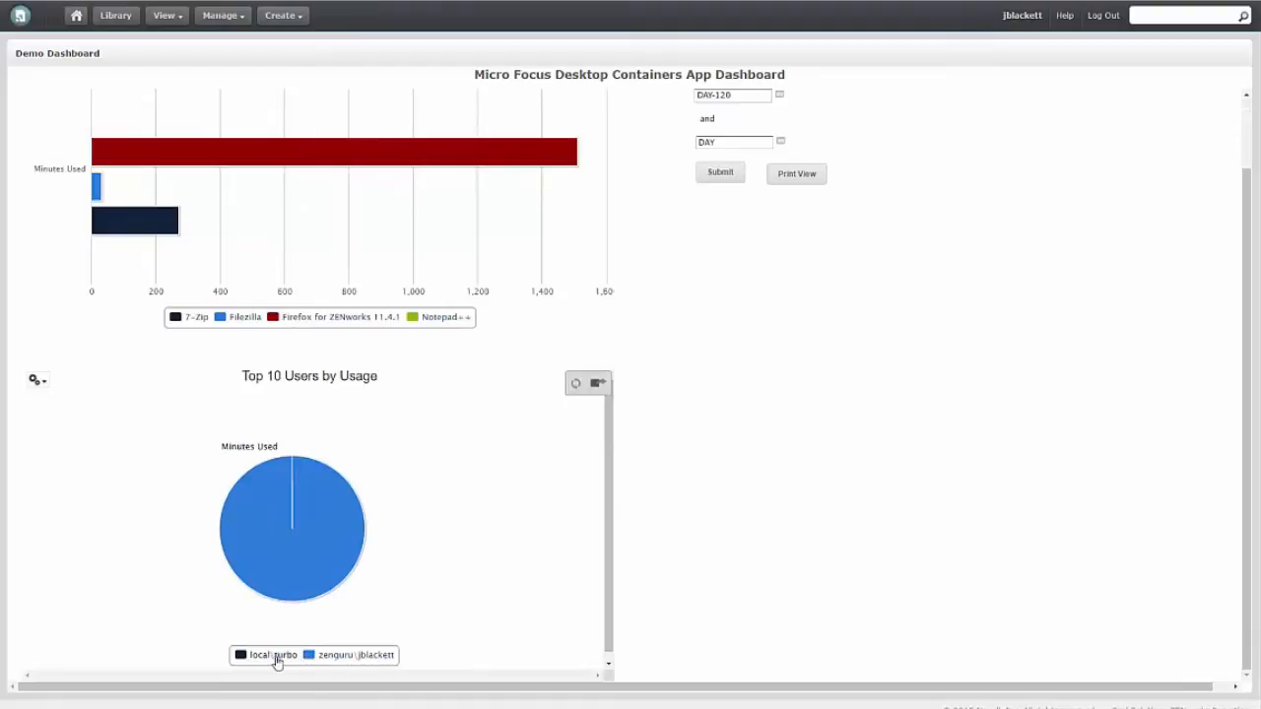